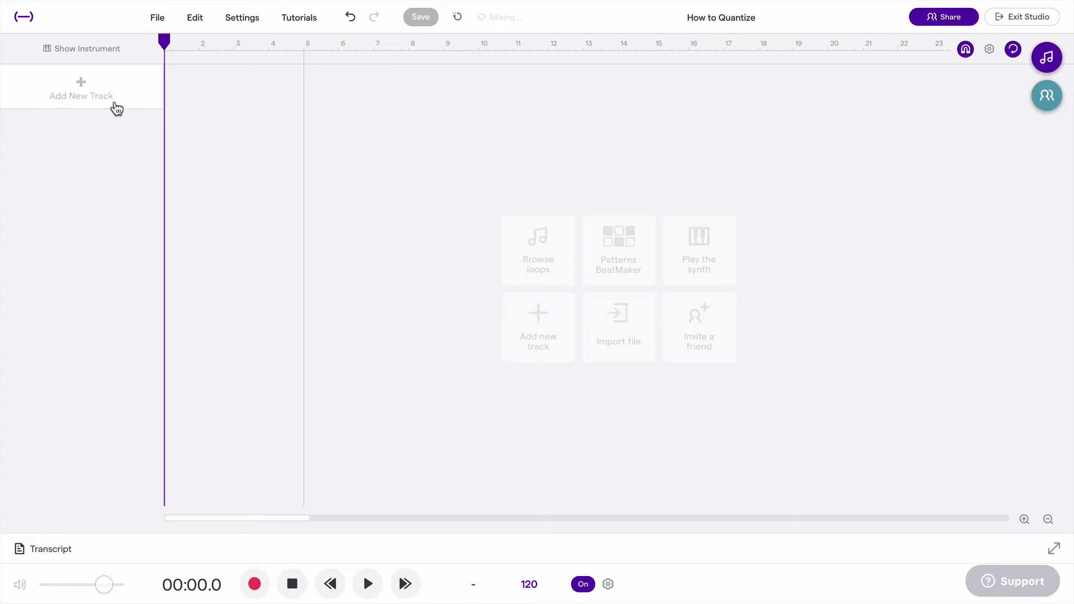
# Step: Add a Piano & keyboards track, creating a Grand Piano instrument track
pyautogui.click(105, 98)
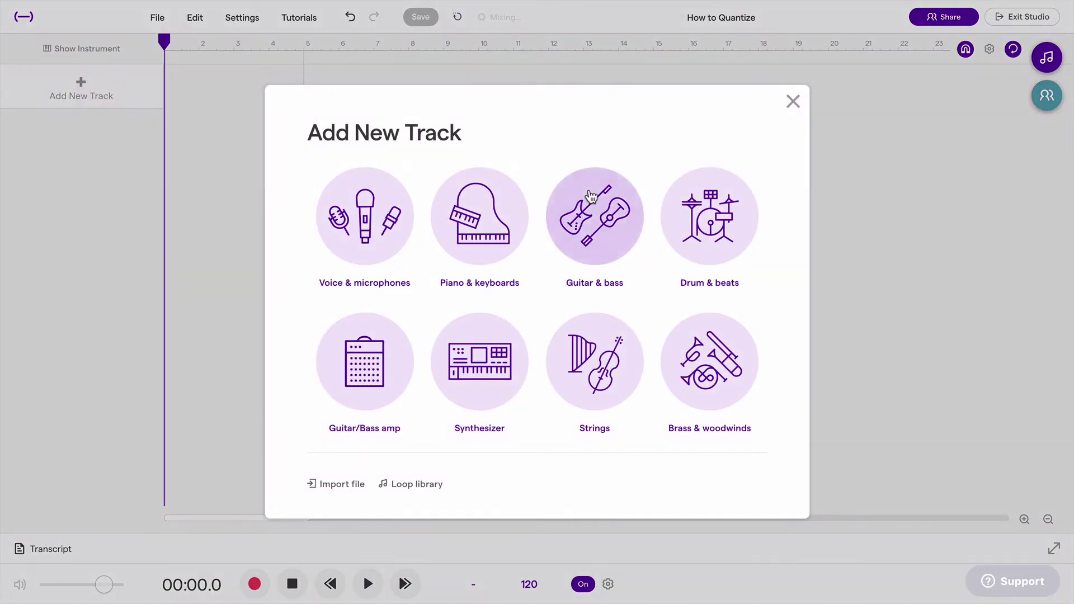
pyautogui.click(491, 231)
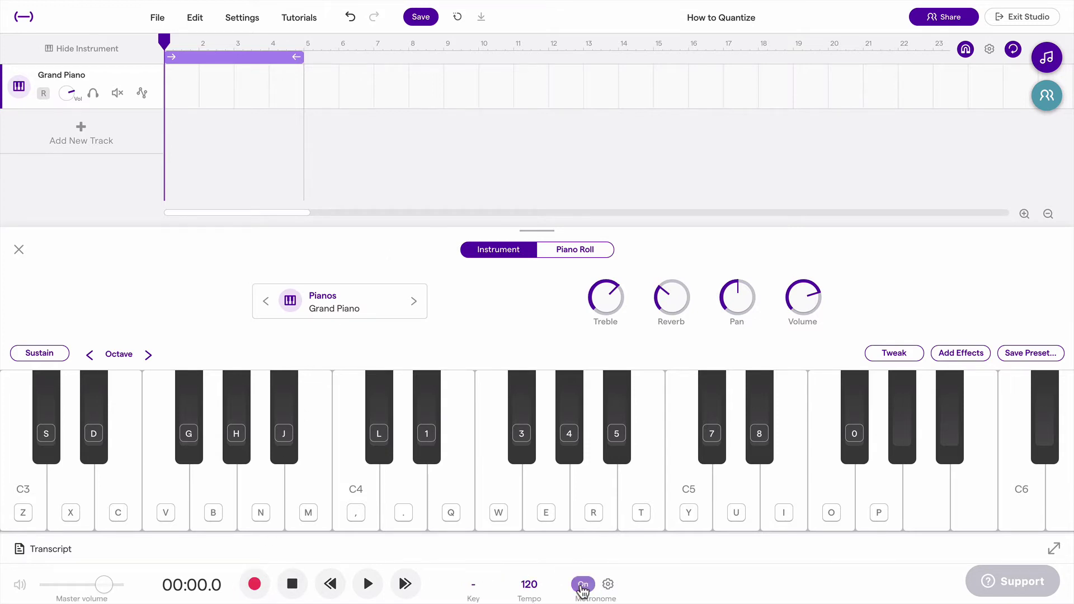
# Step: Record a short melody on the Grand Piano track and rewind the playhead to the start
pyautogui.click(255, 584)
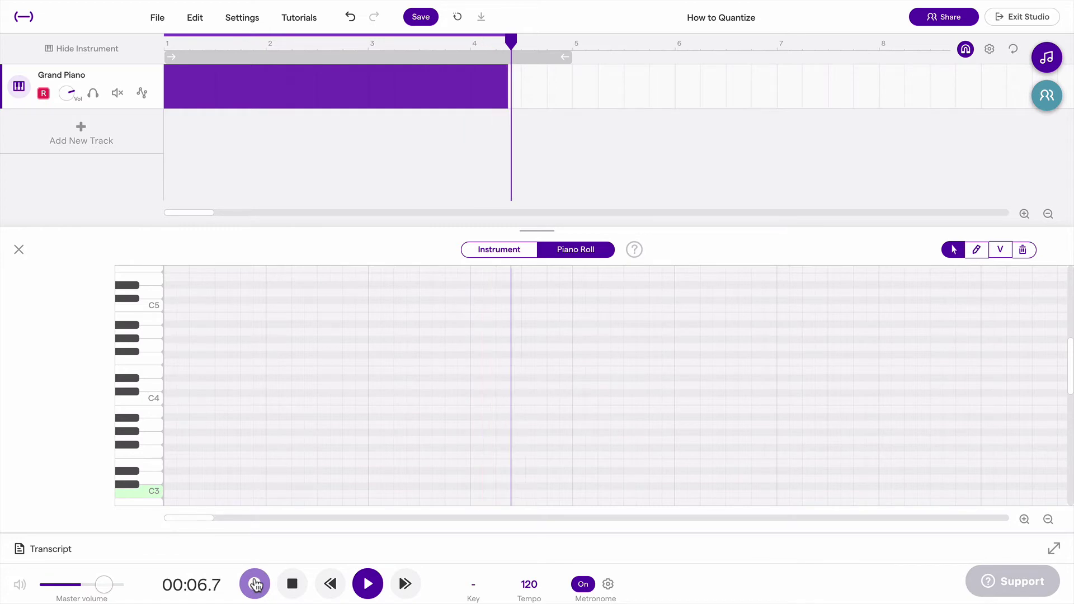
pyautogui.click(255, 584)
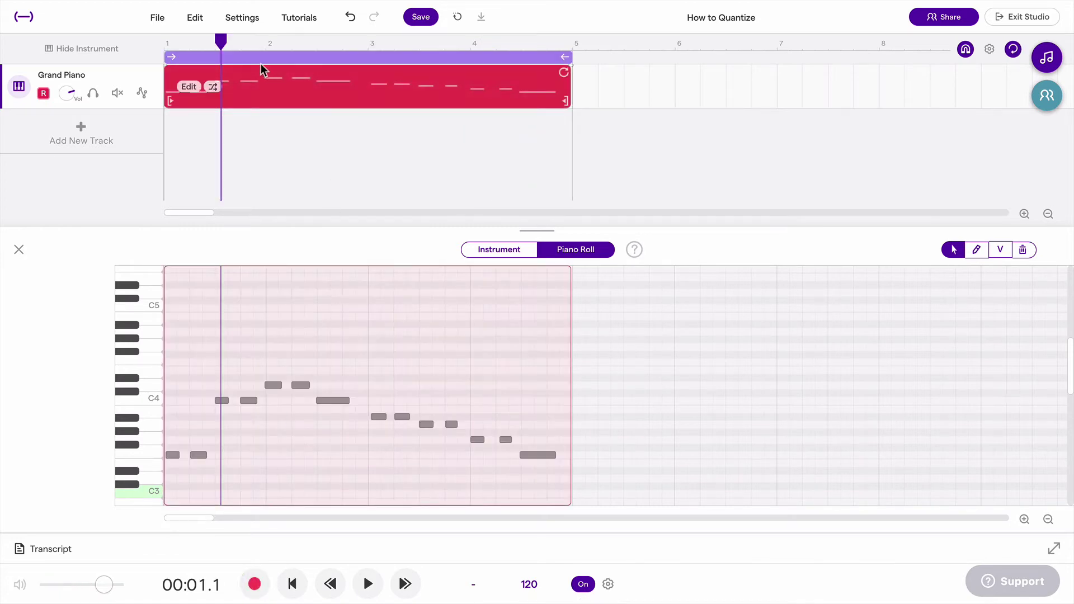
pyautogui.click(255, 43)
pyautogui.moveTo(255, 43); pyautogui.dragTo(165, 43)
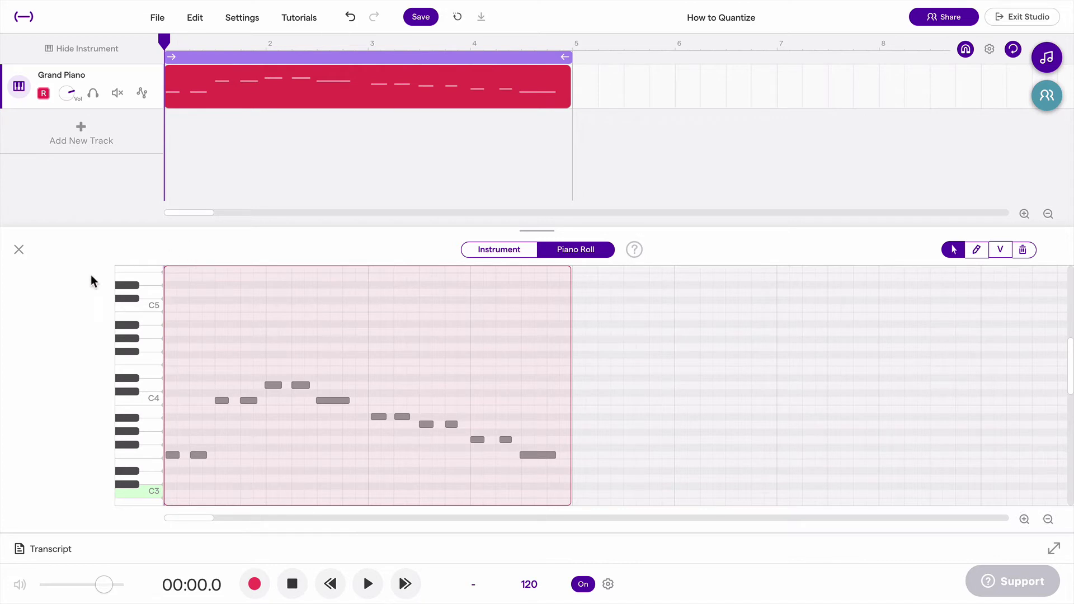
pyautogui.click(516, 251)
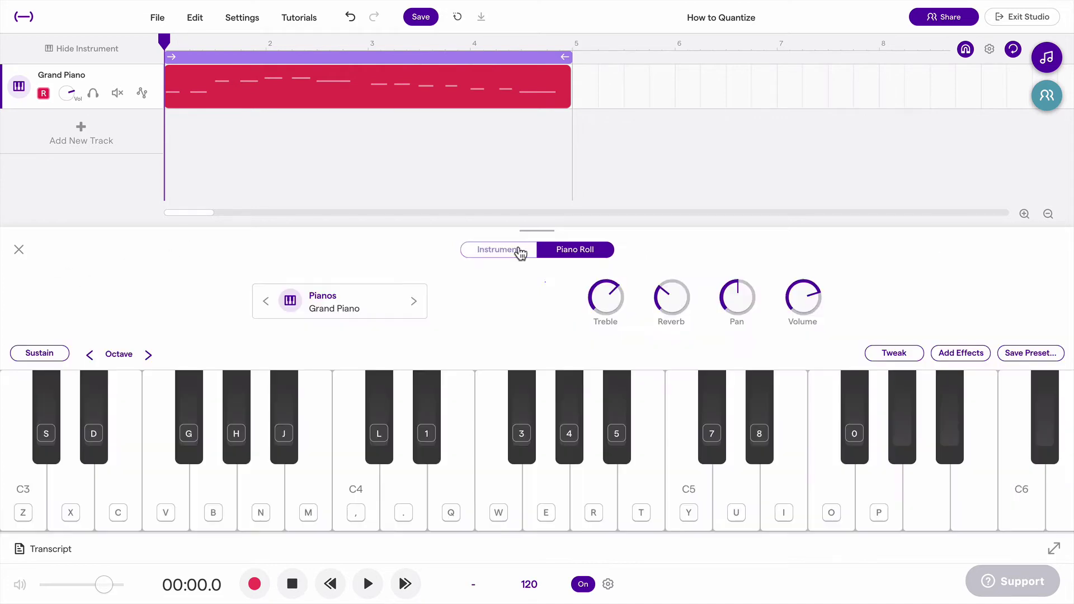
pyautogui.click(578, 250)
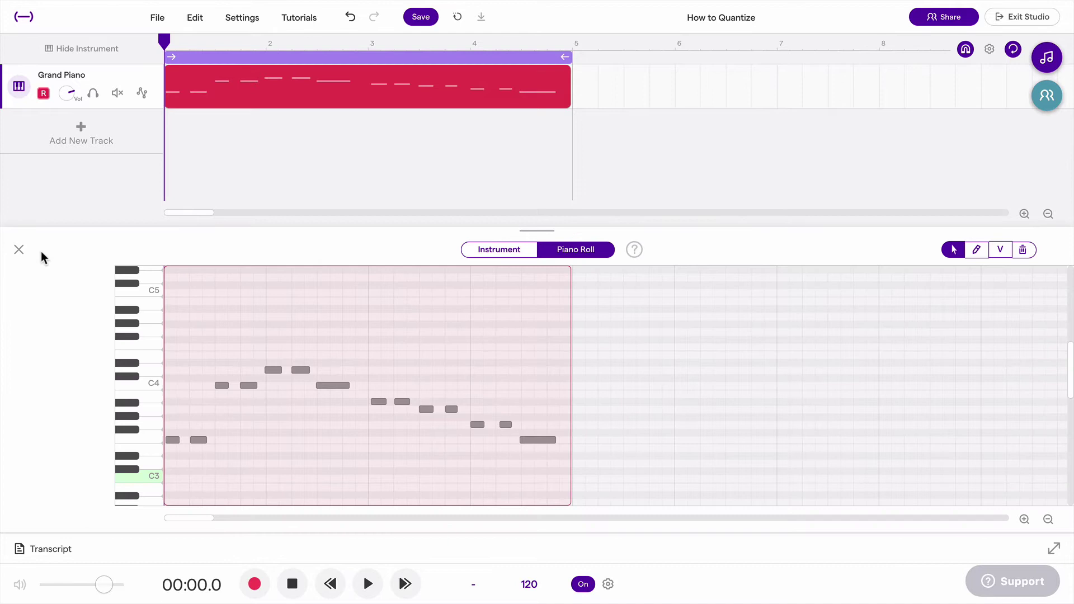
pyautogui.click(19, 251)
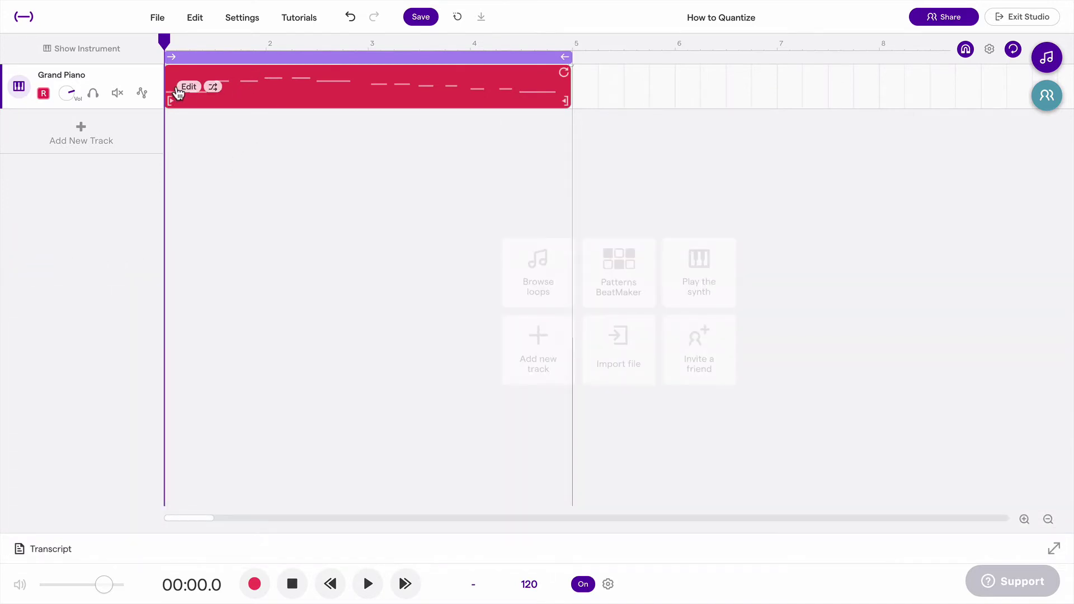
pyautogui.rightClick(175, 88)
pyautogui.click(214, 110)
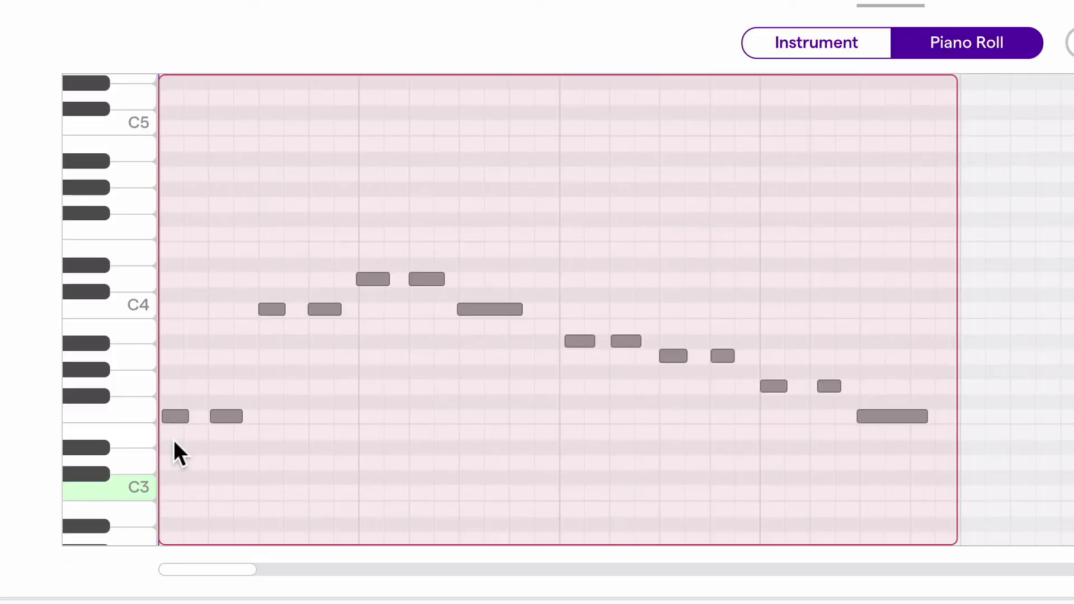
pyautogui.moveTo(170, 455); pyautogui.dragTo(230, 391)
pyautogui.click(310, 328)
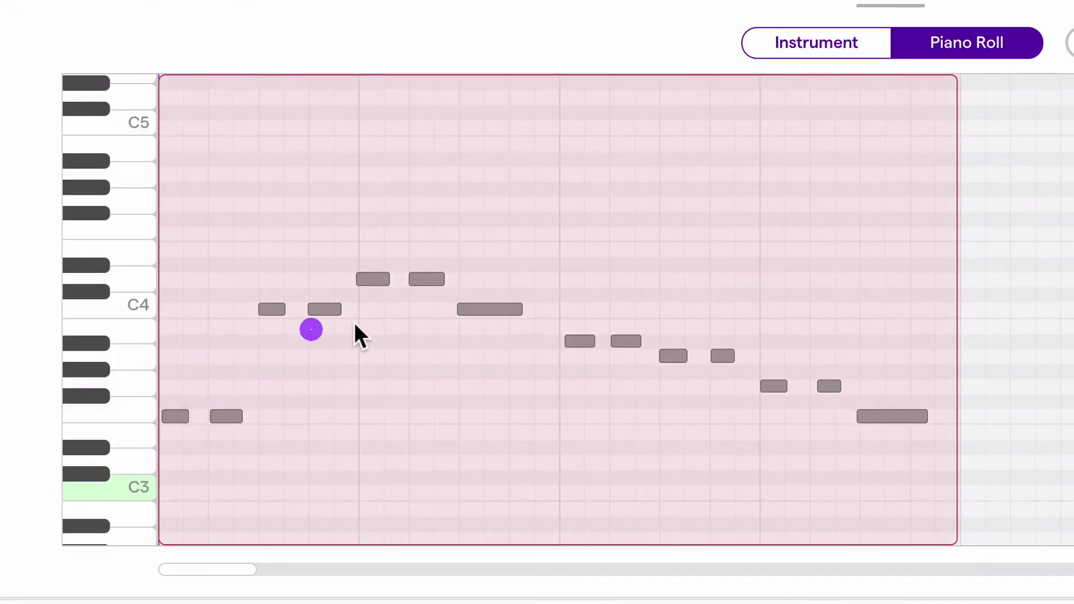
pyautogui.click(372, 279)
pyautogui.click(361, 300)
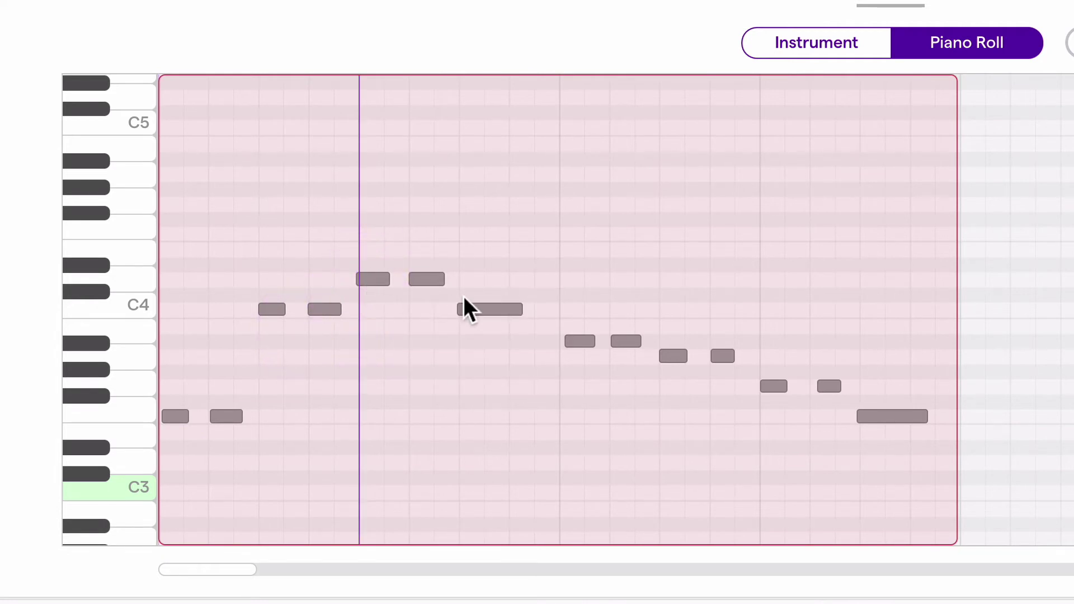
pyautogui.click(559, 375)
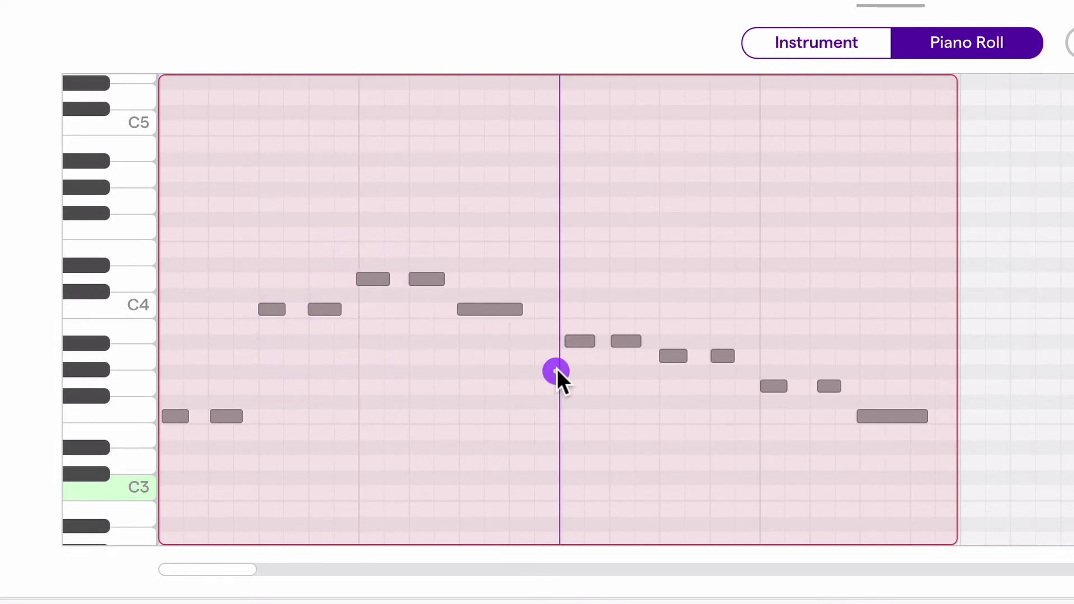
pyautogui.click(577, 342)
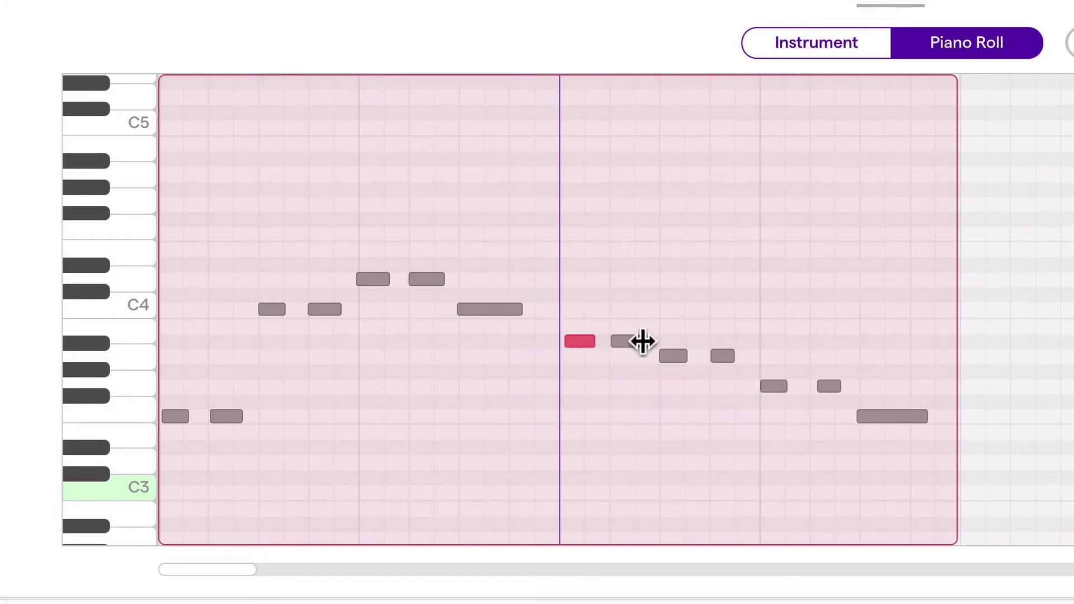
pyautogui.click(459, 193)
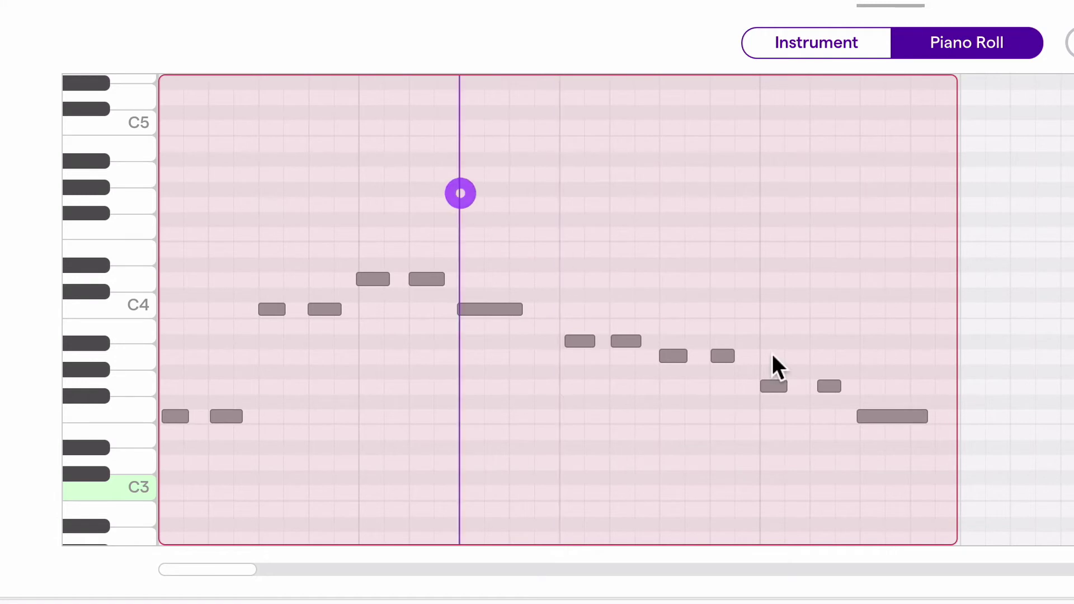
pyautogui.click(898, 475)
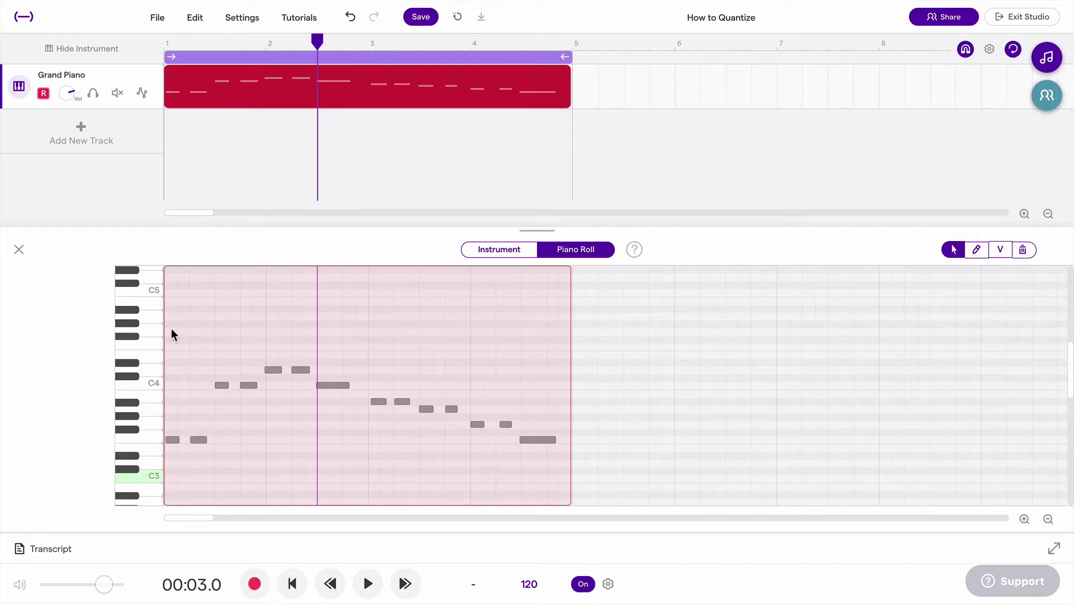
pyautogui.moveTo(171, 330); pyautogui.dragTo(521, 468)
pyautogui.click(522, 468)
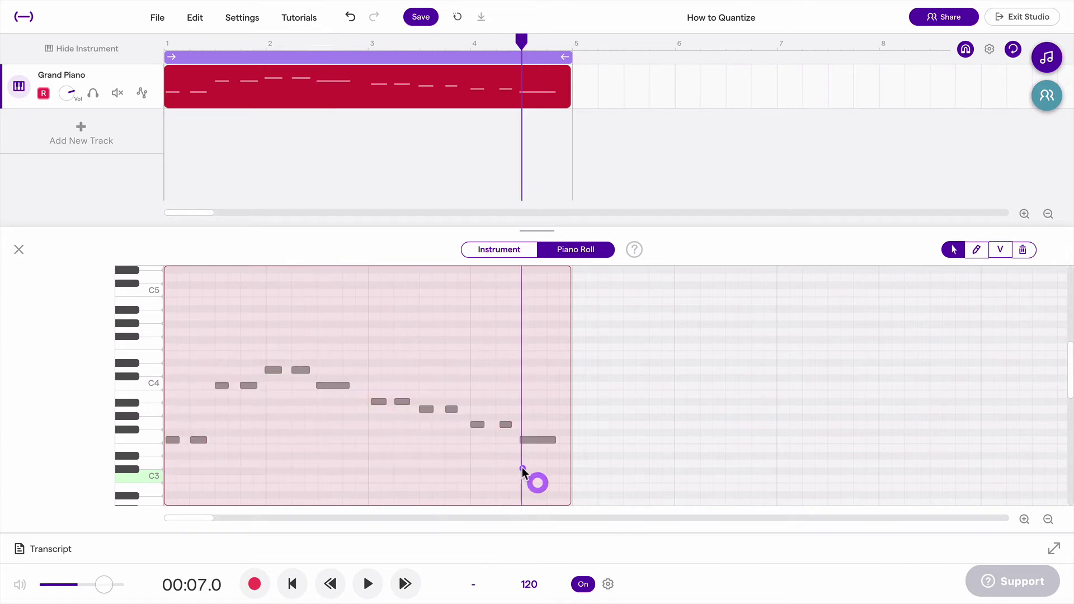
pyautogui.moveTo(229, 95)
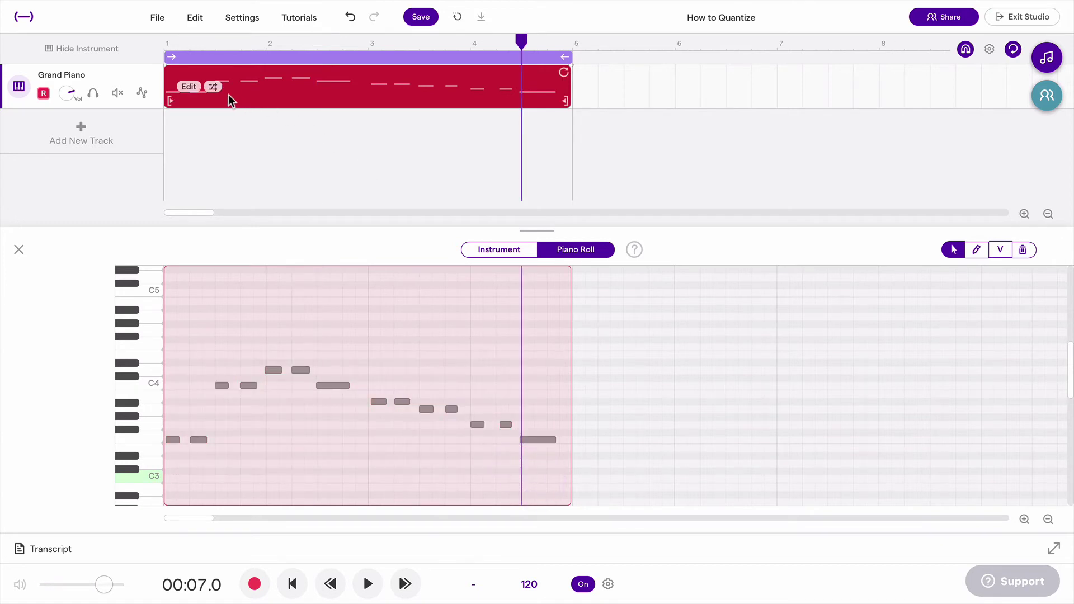
# Step: Quantize the recorded piano melody clip to 1/8
pyautogui.rightClick(187, 95)
pyautogui.moveTo(223, 249)
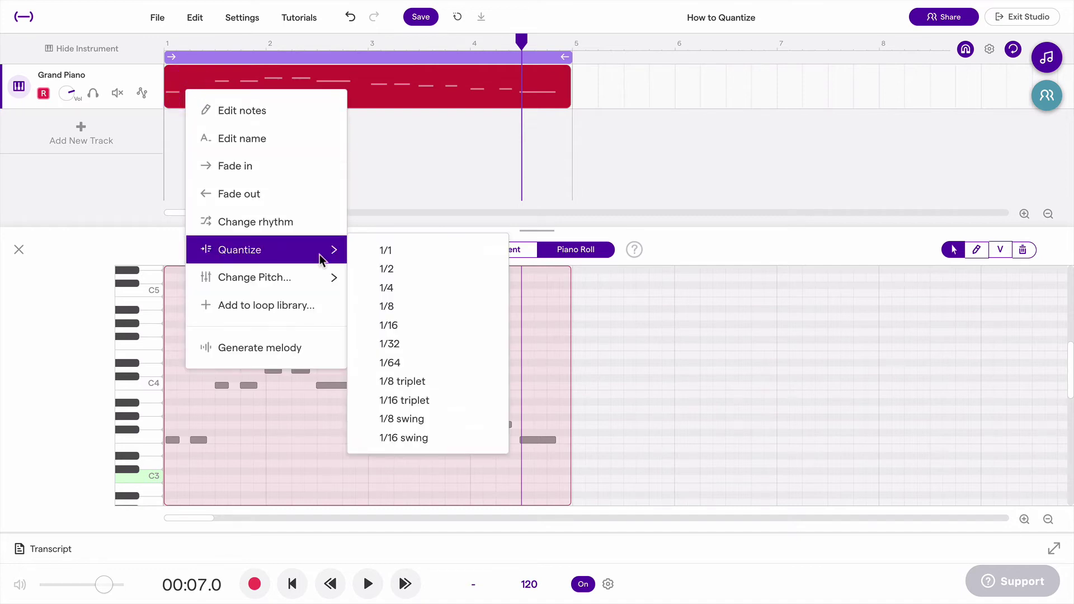
pyautogui.click(405, 310)
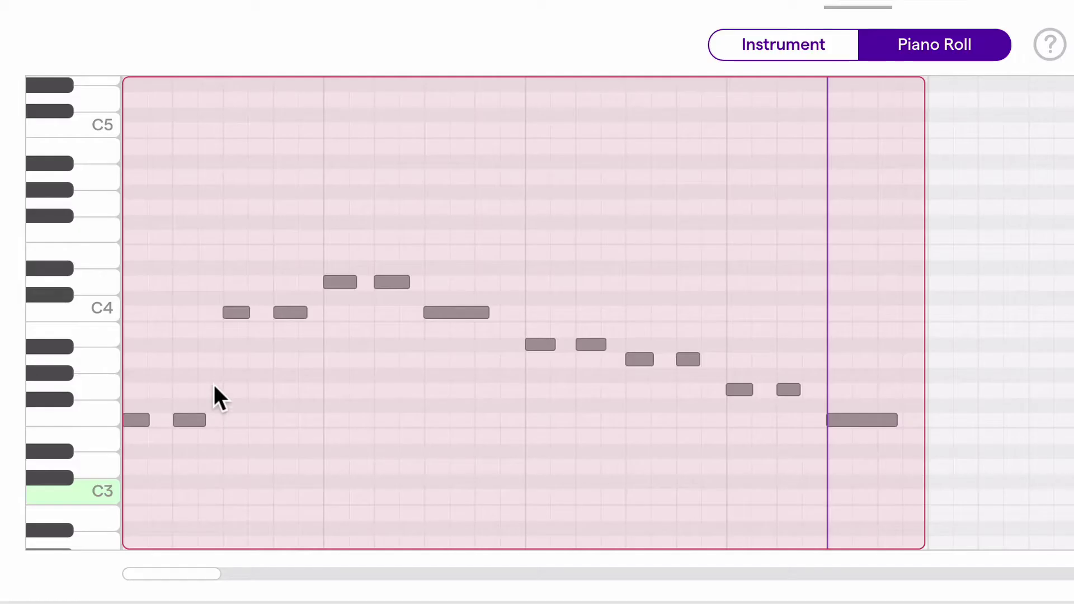
# Step: Check the quantized start positions of the melody notes across bars 1 to 3
pyautogui.click(218, 376)
pyautogui.click(277, 360)
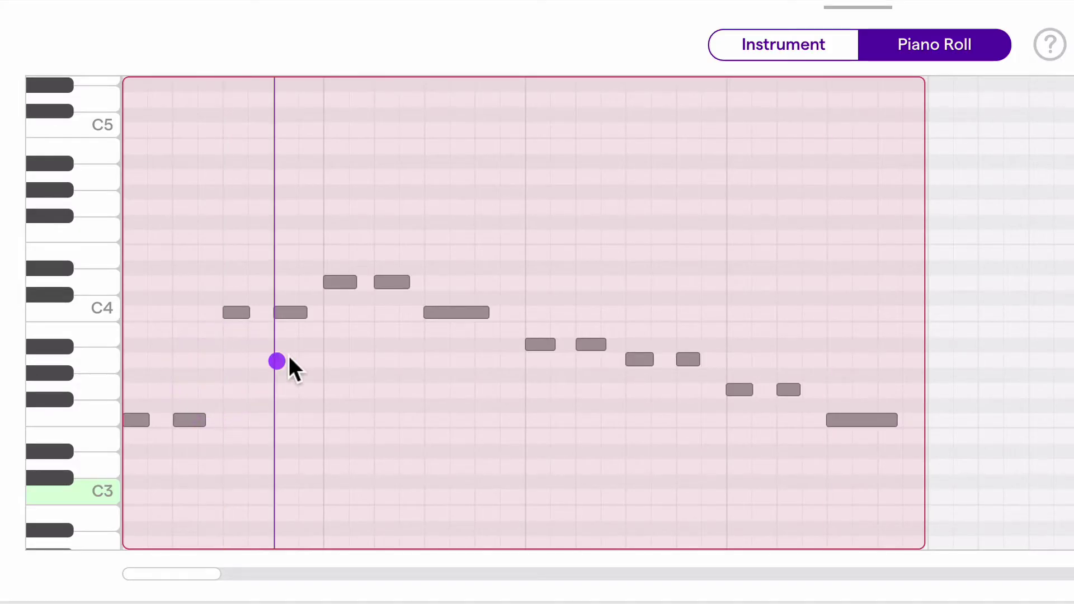
pyautogui.click(327, 341)
pyautogui.click(371, 324)
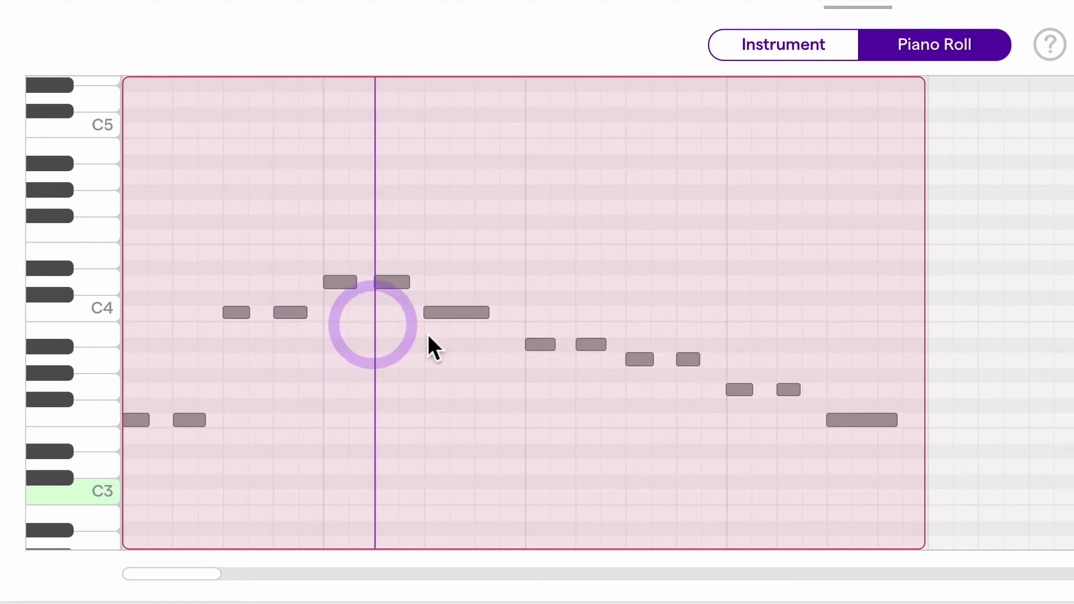
pyautogui.click(426, 338)
pyautogui.click(529, 372)
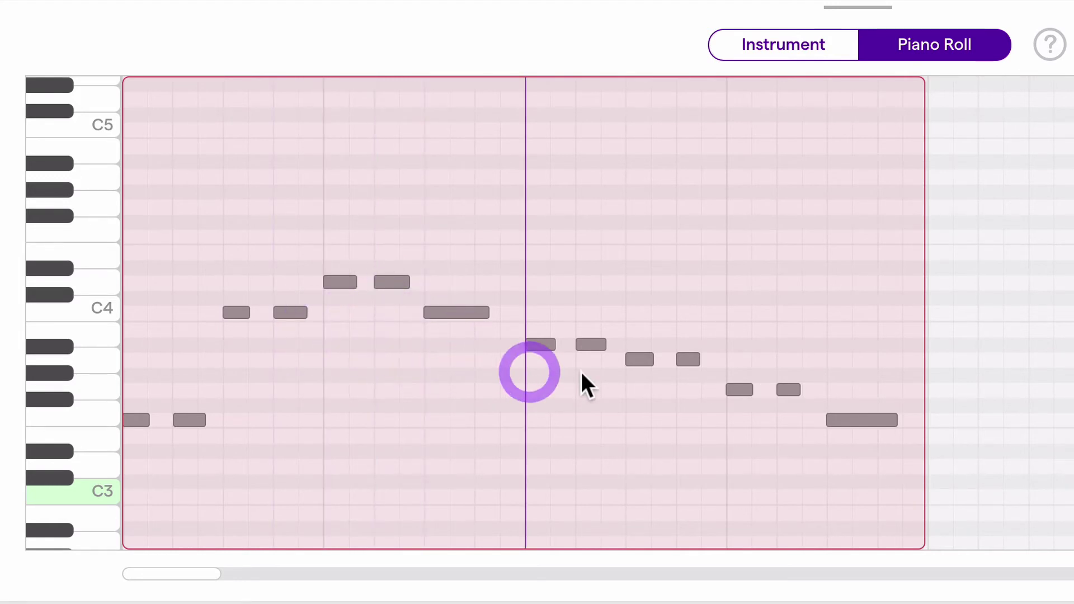
pyautogui.click(575, 373)
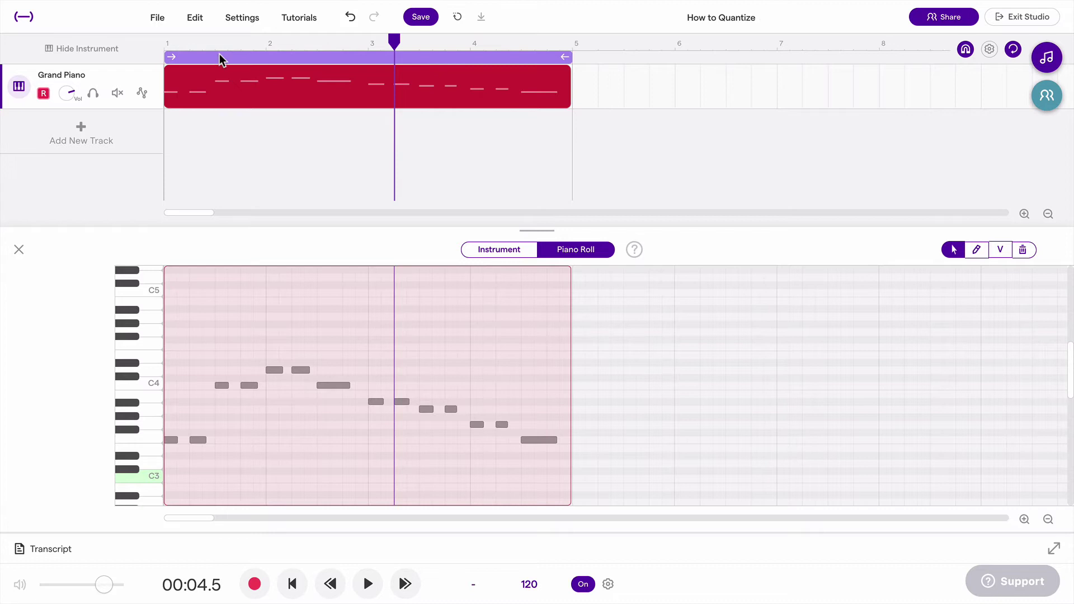
# Step: Play the quantized melody back from the start, then stop playback
pyautogui.click(194, 113)
pyautogui.press('space')
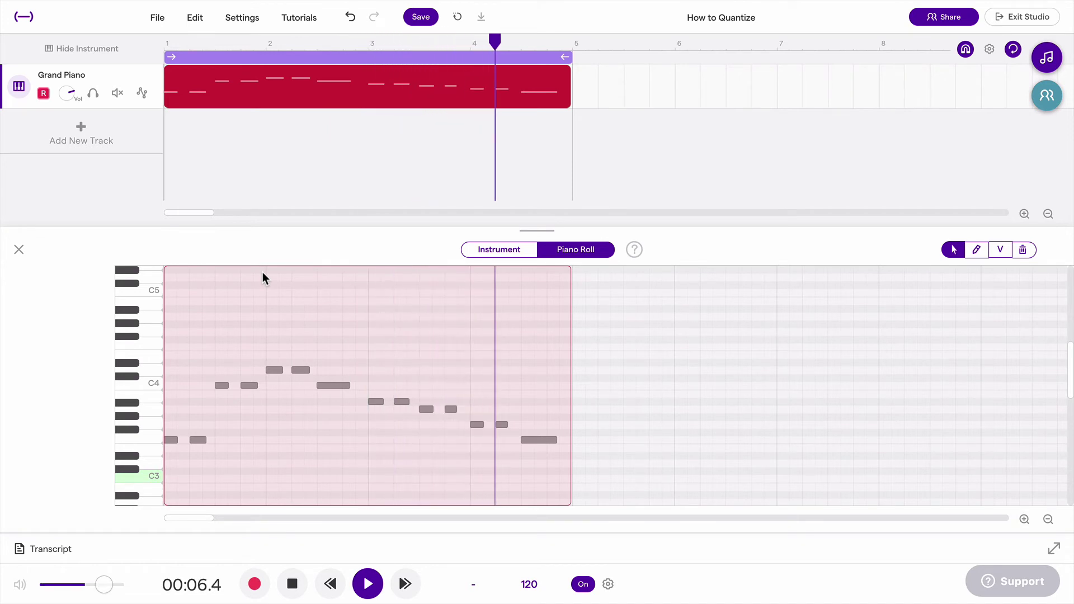
pyautogui.press('space')
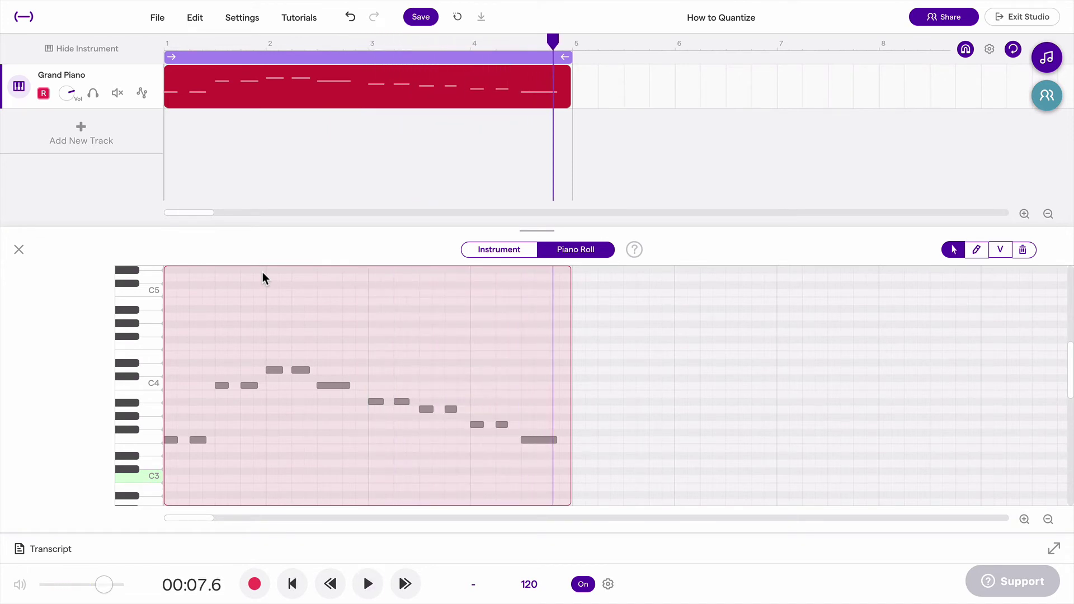
# Step: Close the note editing panel and mute the Grand Piano track
pyautogui.click(86, 236)
pyautogui.click(22, 251)
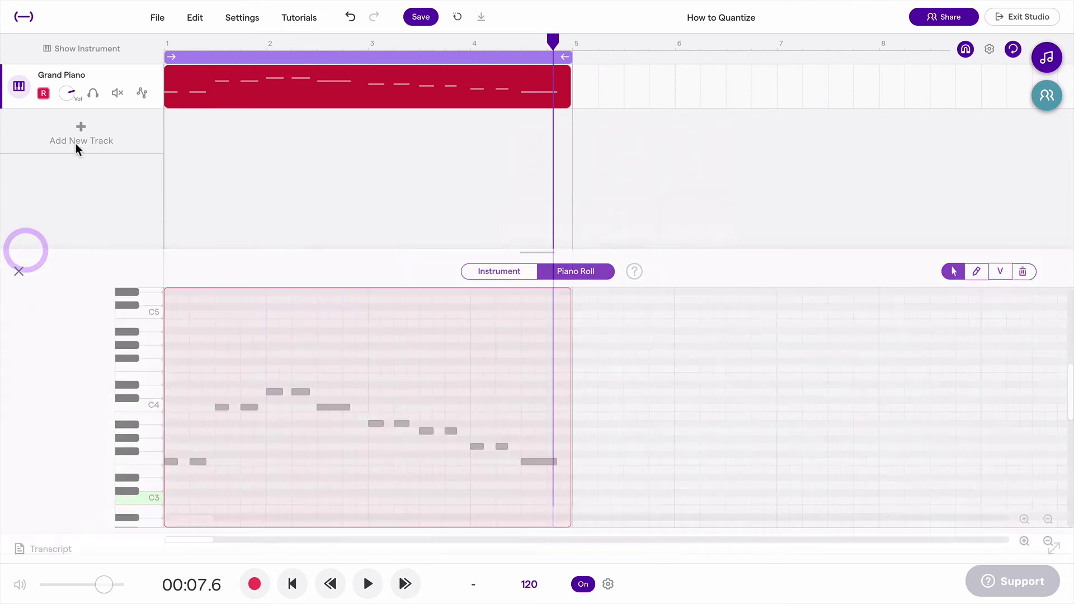
pyautogui.click(118, 94)
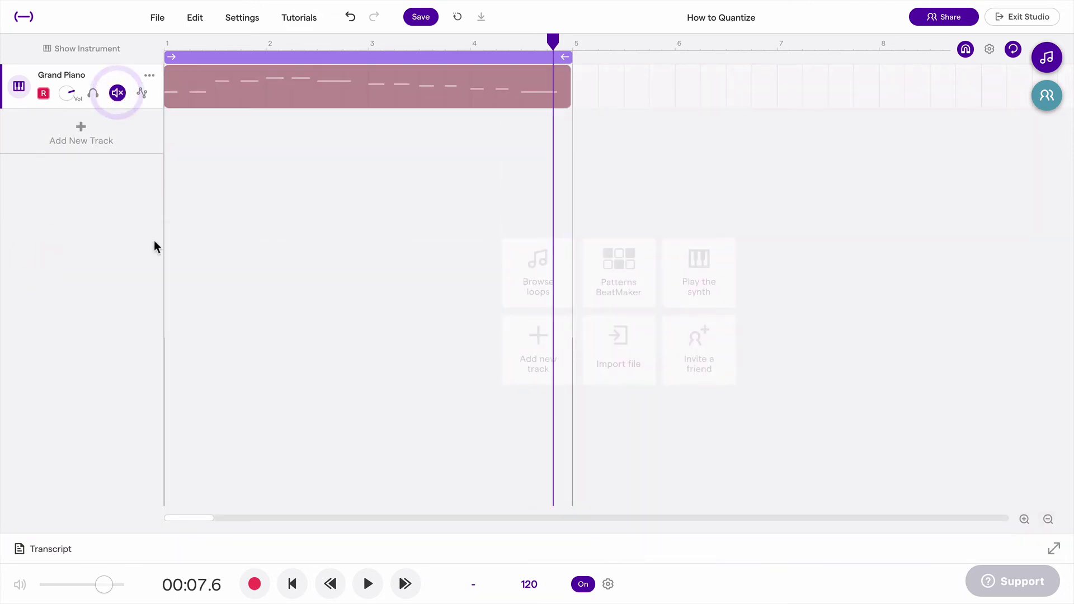
# Step: Add a Drum & beats track and switch its panel to the playable drum pads
pyautogui.click(104, 140)
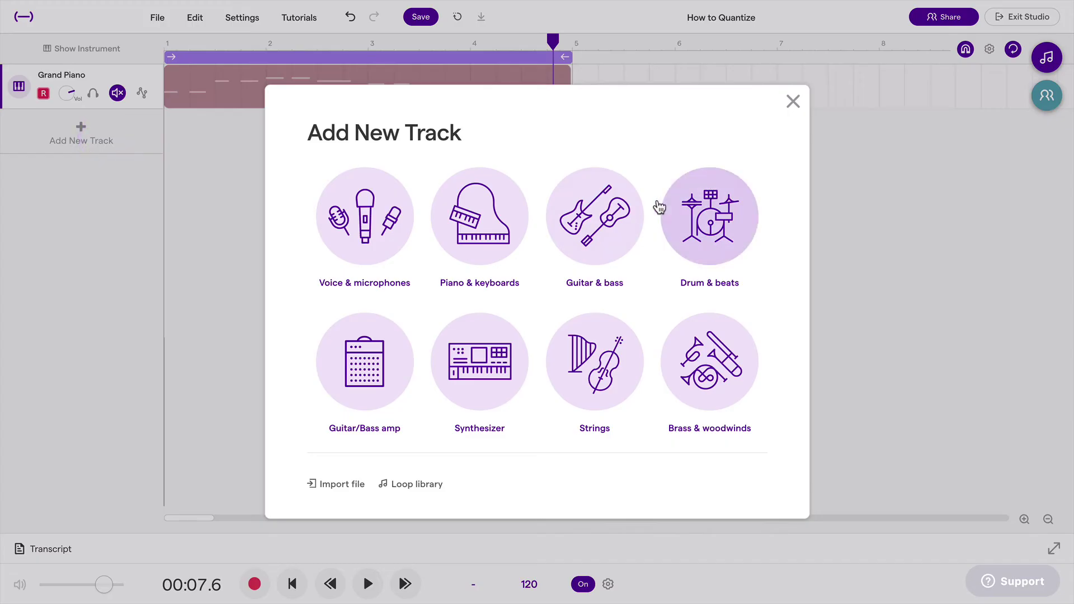
pyautogui.click(700, 211)
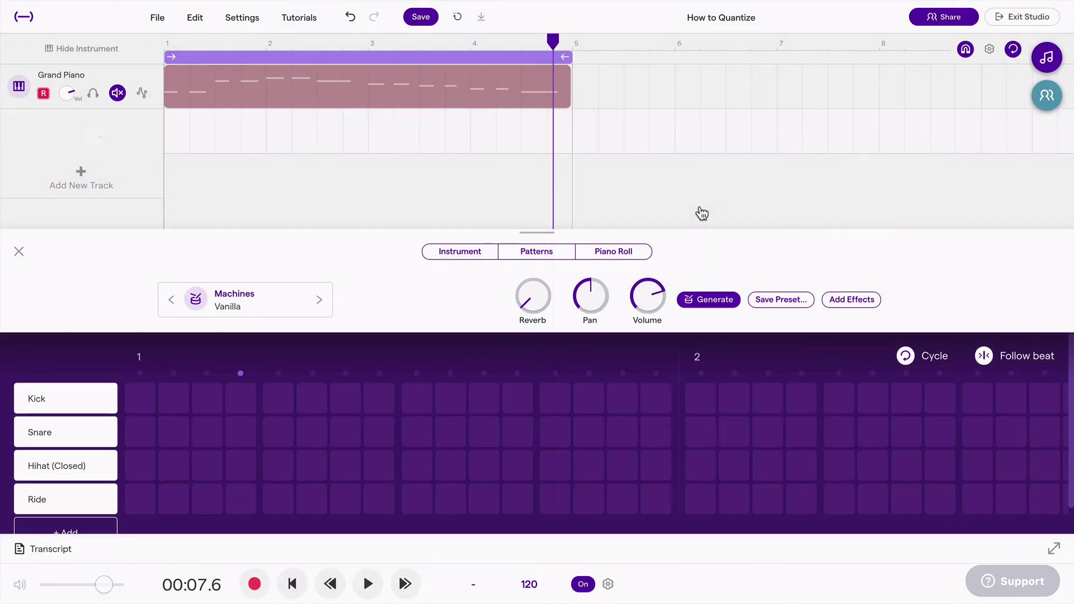
pyautogui.click(480, 251)
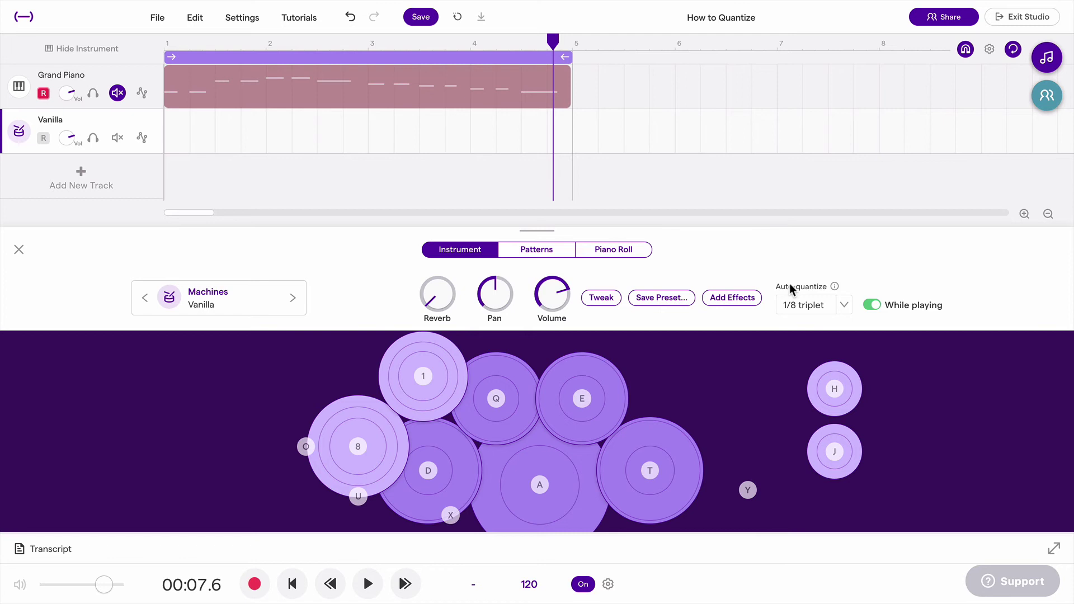
# Step: Set Vanilla auto-quantize to 1/8 with While playing off, briefly trying Off before restoring 1/8
pyautogui.click(843, 306)
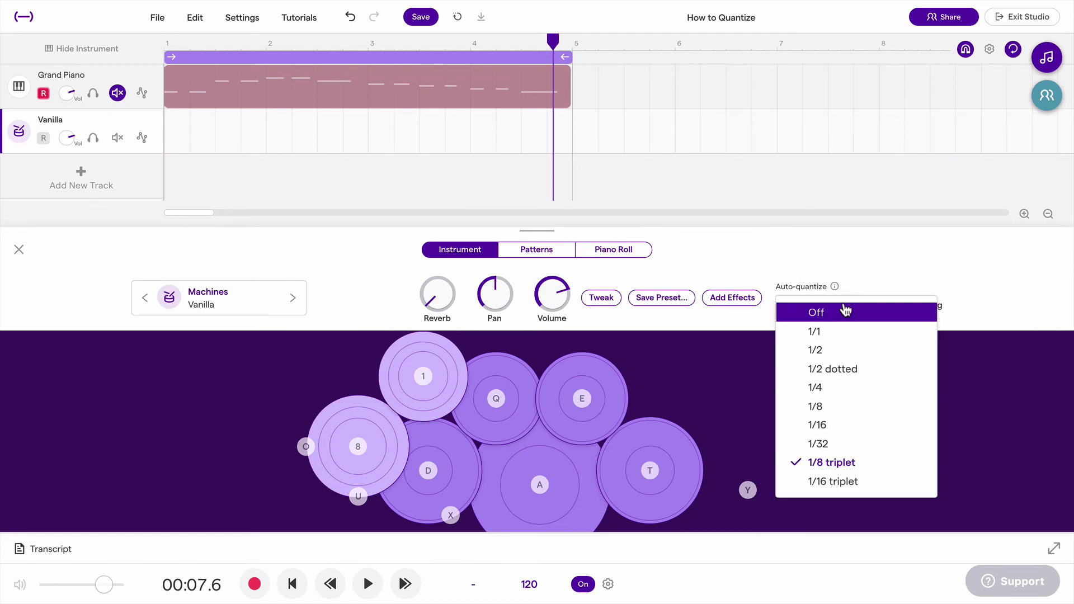
pyautogui.click(837, 405)
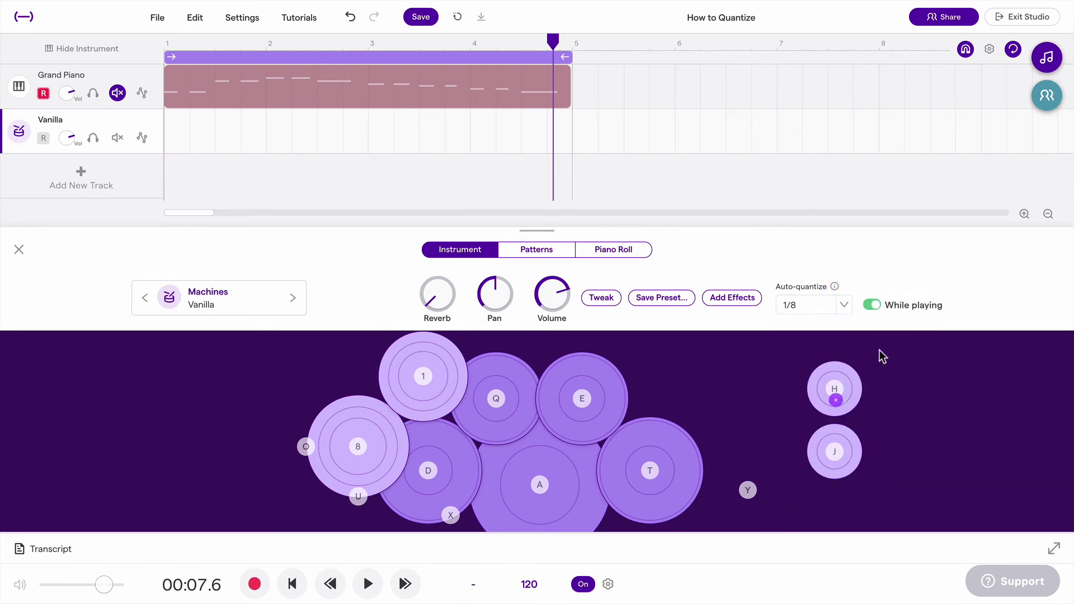
pyautogui.click(874, 305)
pyautogui.click(843, 307)
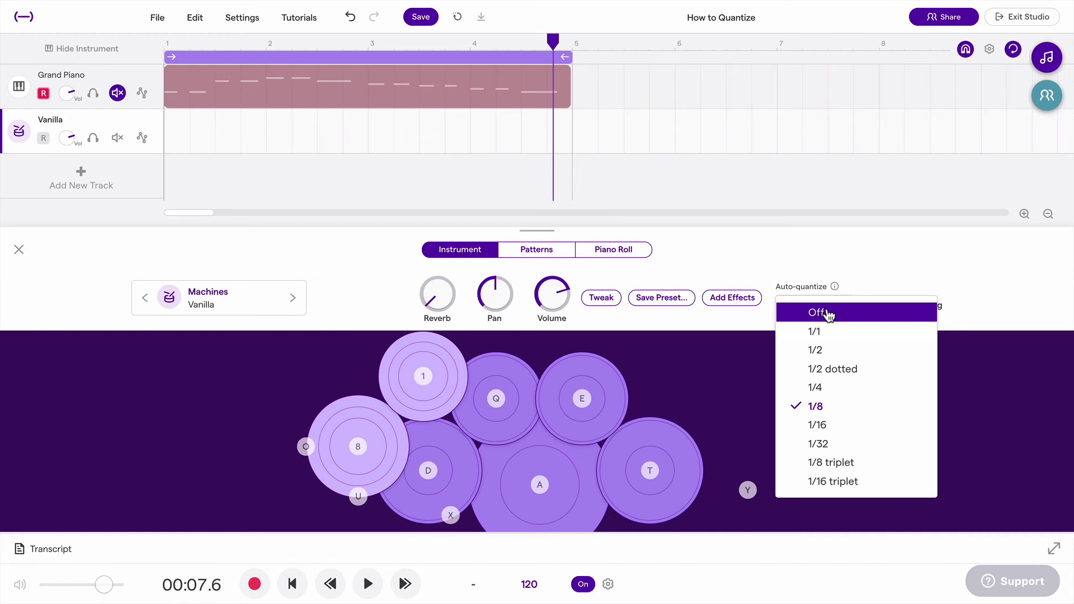
pyautogui.click(828, 315)
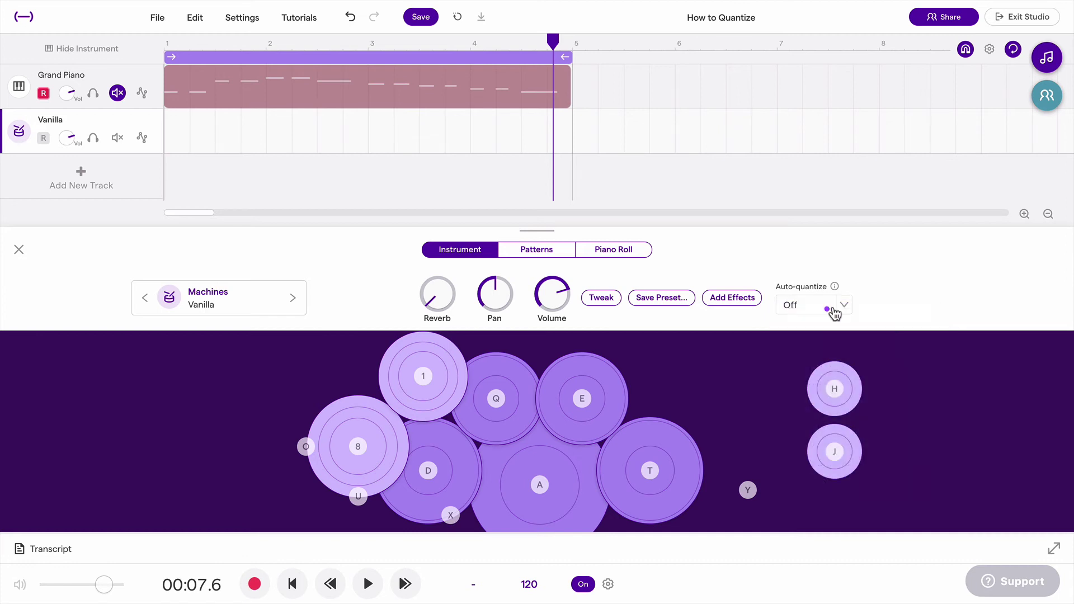
pyautogui.click(842, 309)
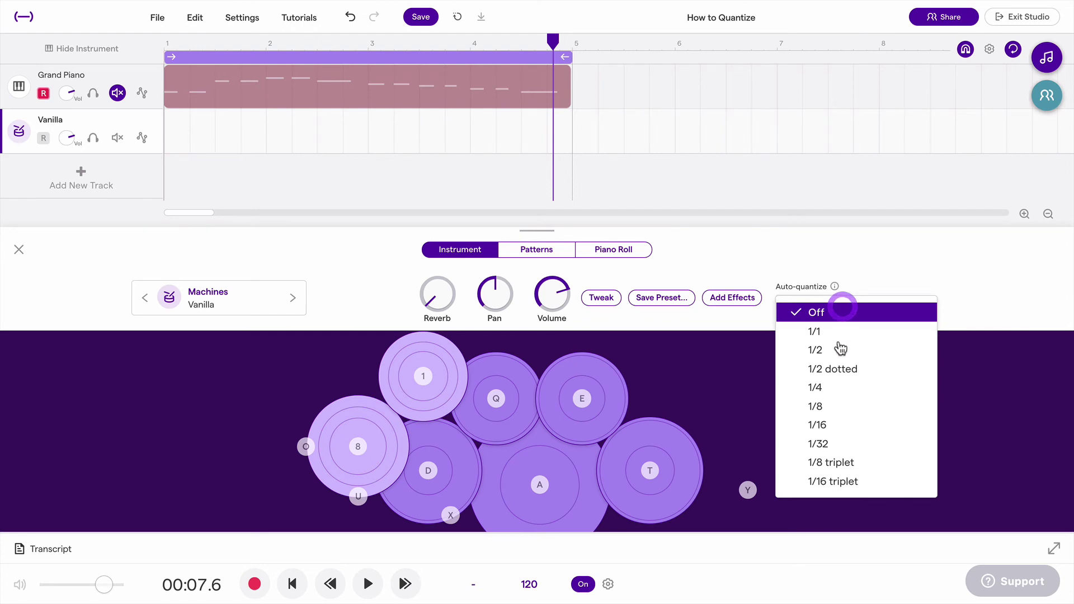
pyautogui.click(834, 413)
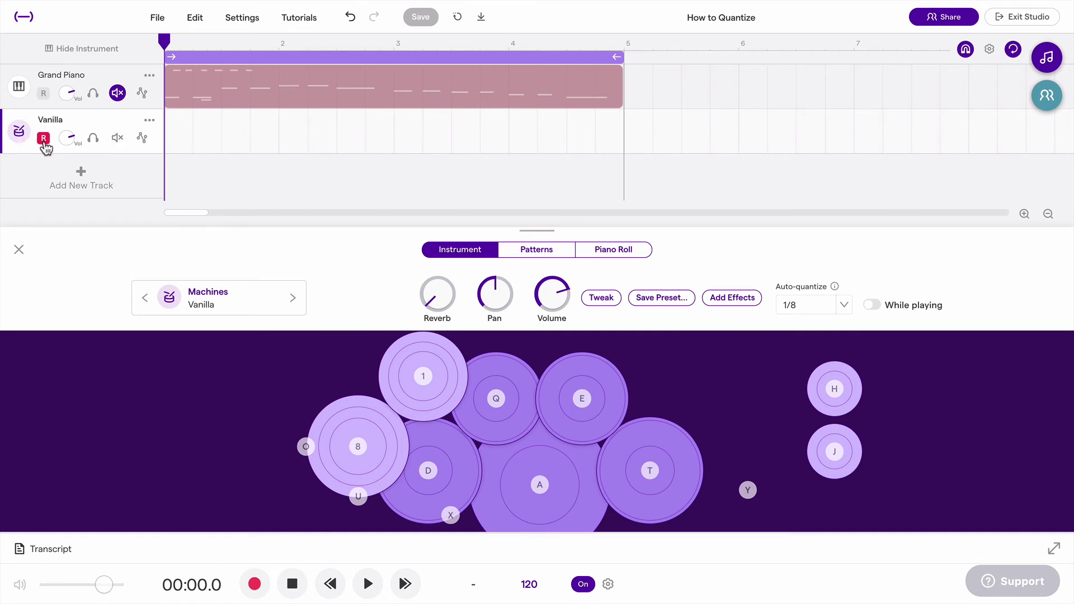
# Step: Confirm the Vanilla track's auto-quantize remains at 1/8
pyautogui.click(843, 306)
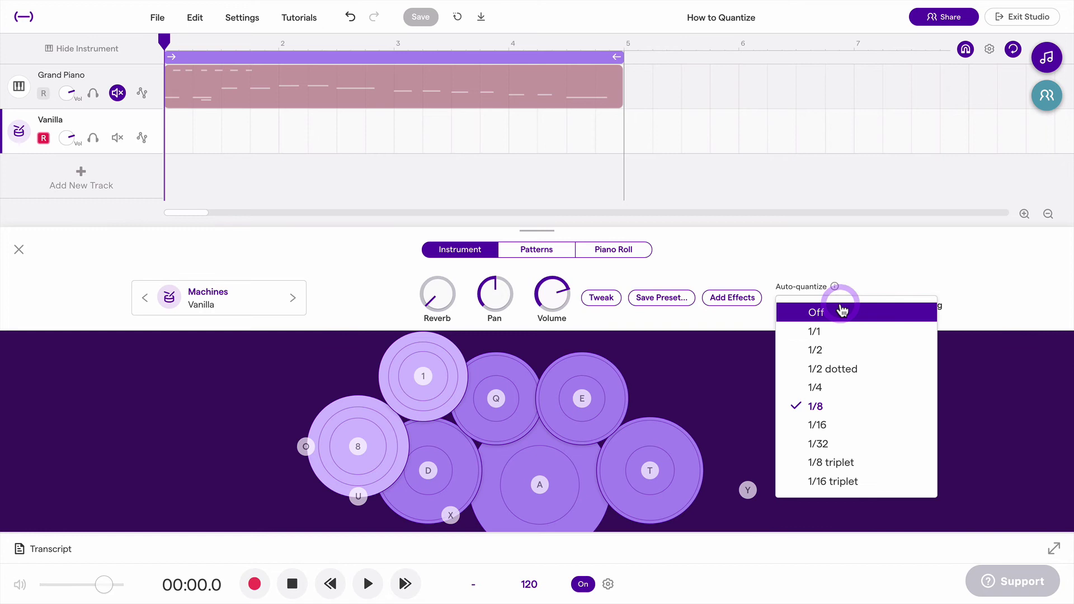
pyautogui.click(880, 295)
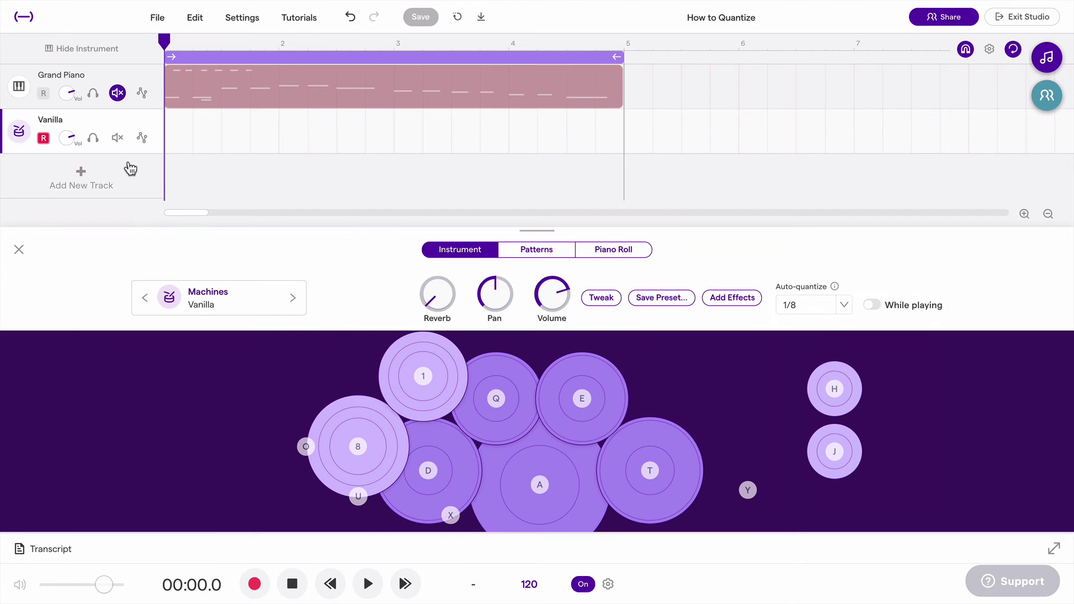
# Step: Record a four-bar drum beat on the Vanilla track and place the playhead within the song
pyautogui.click(256, 584)
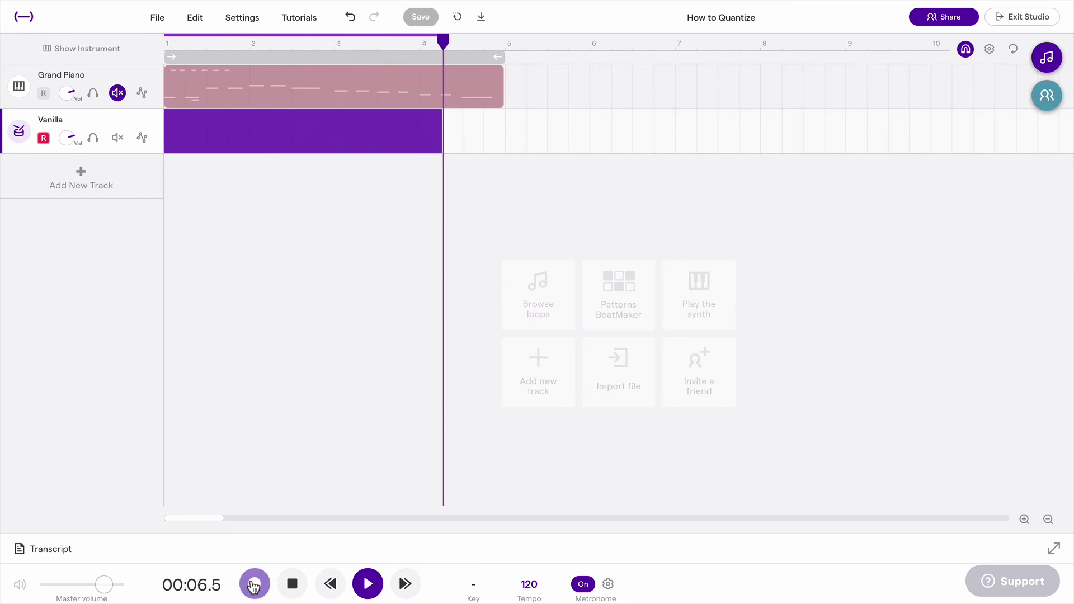
pyautogui.click(254, 585)
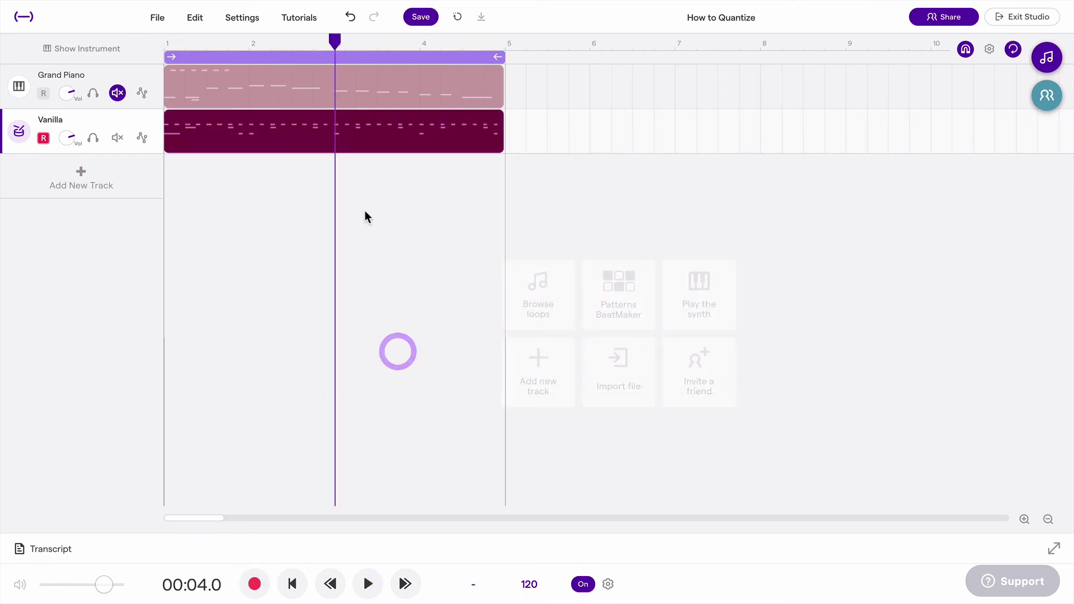
pyautogui.click(365, 211)
pyautogui.moveTo(293, 41); pyautogui.dragTo(144, 38)
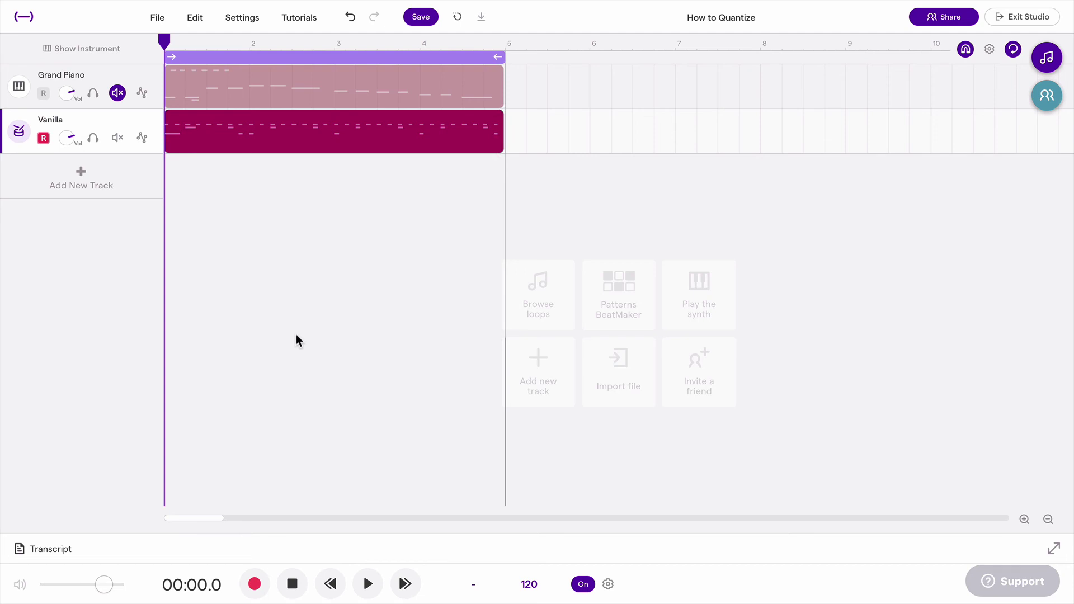
pyautogui.press('space')
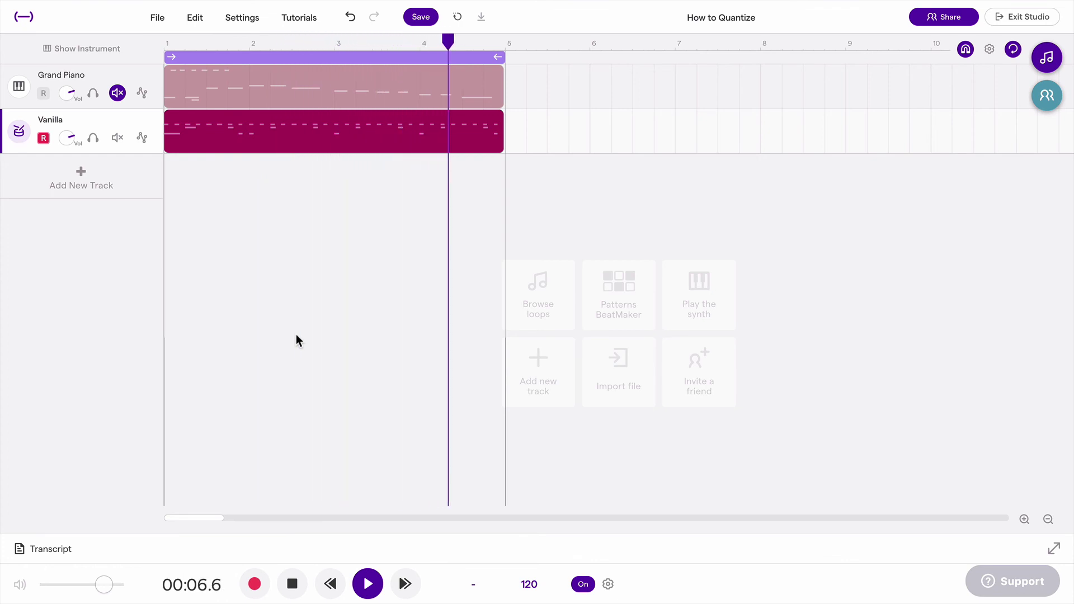
pyautogui.press('space')
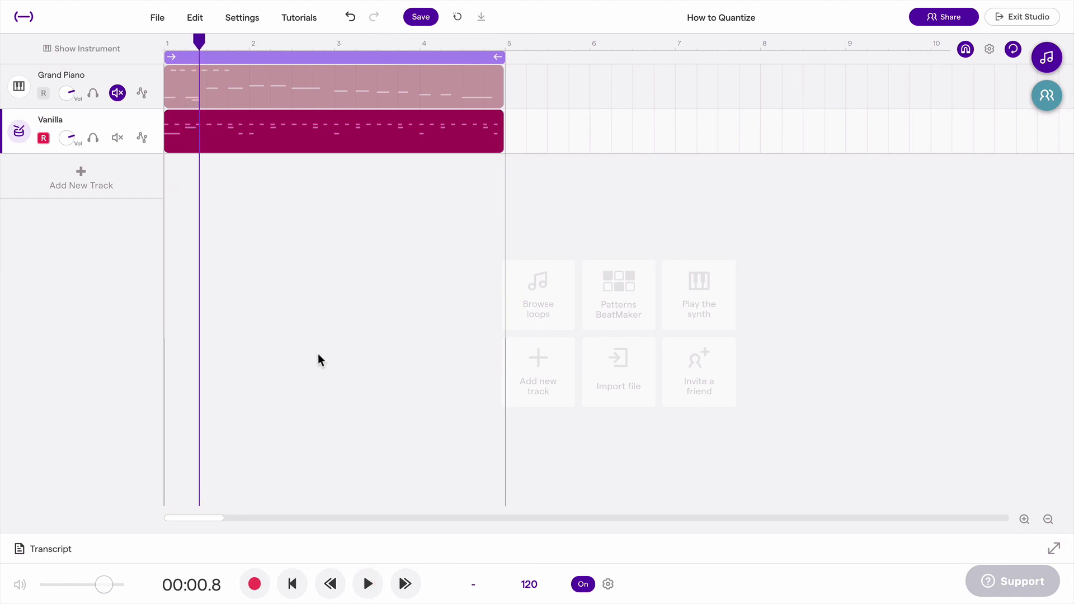
pyautogui.click(91, 84)
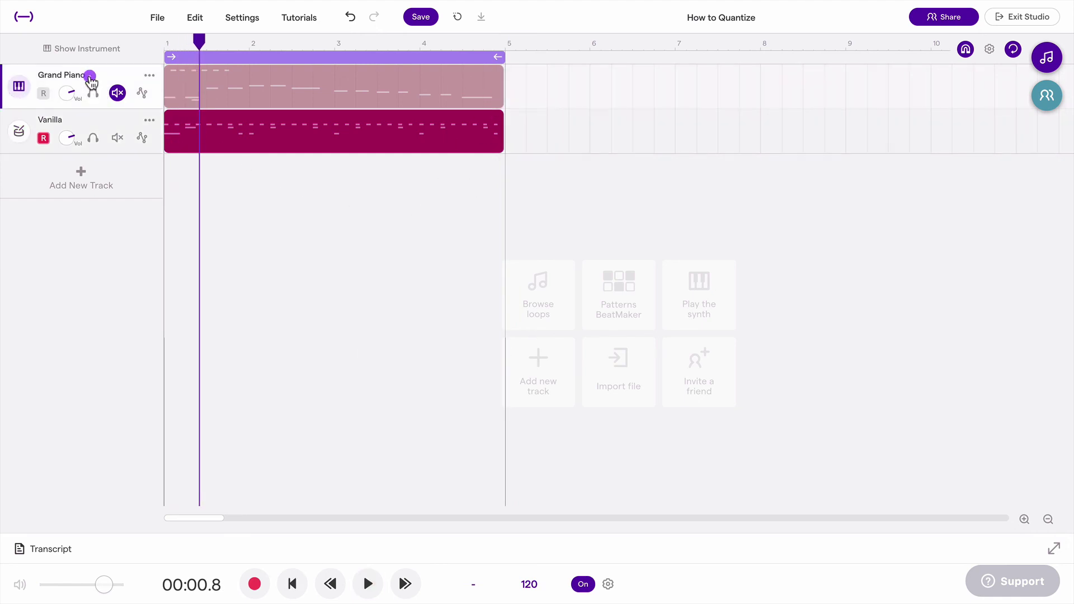
pyautogui.click(116, 92)
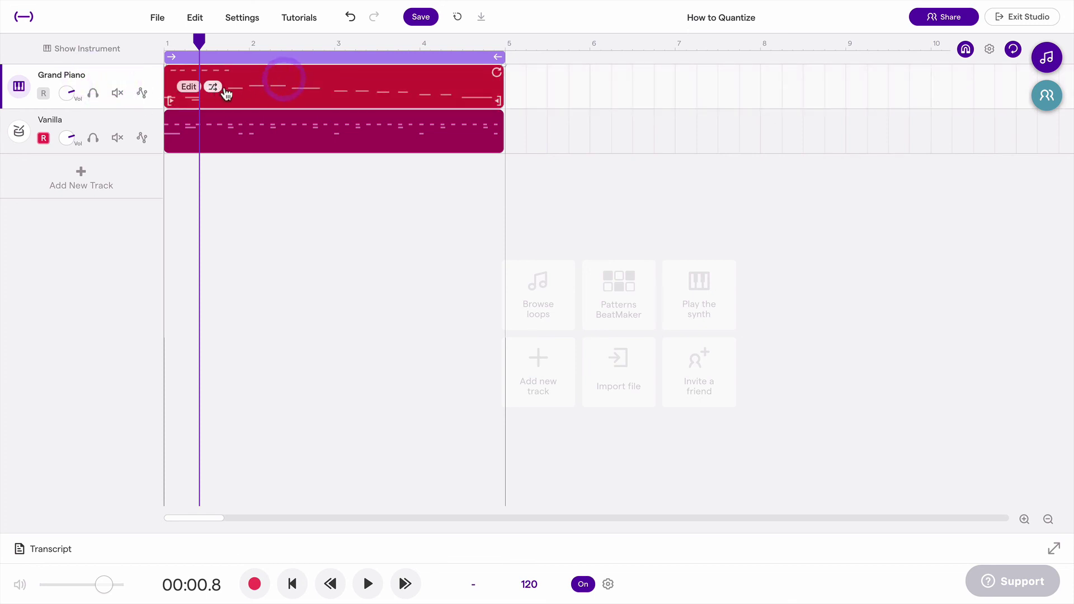
pyautogui.click(117, 93)
pyautogui.click(119, 121)
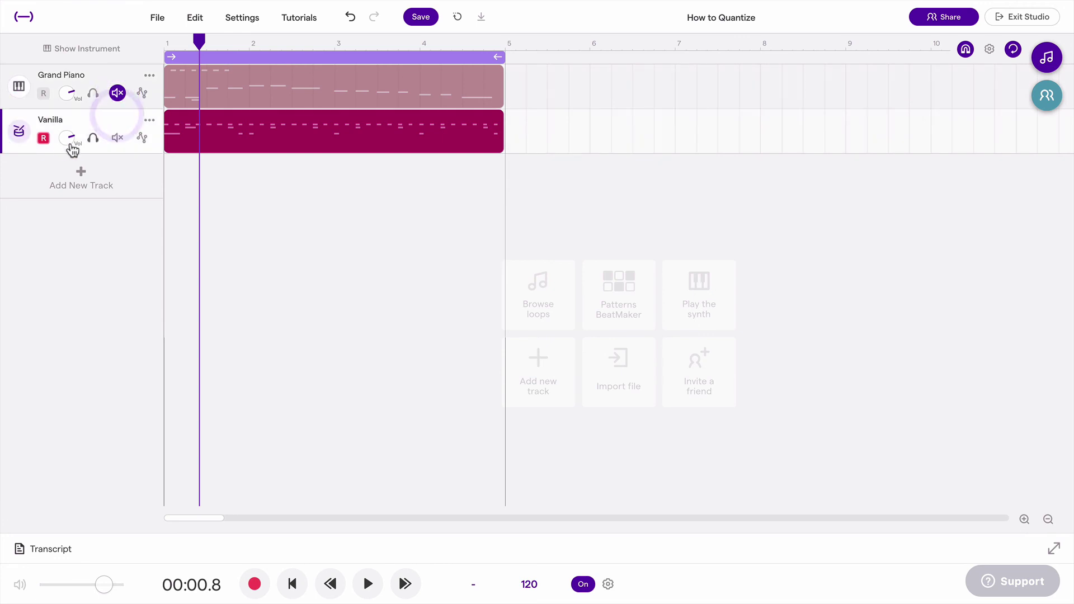
pyautogui.click(20, 131)
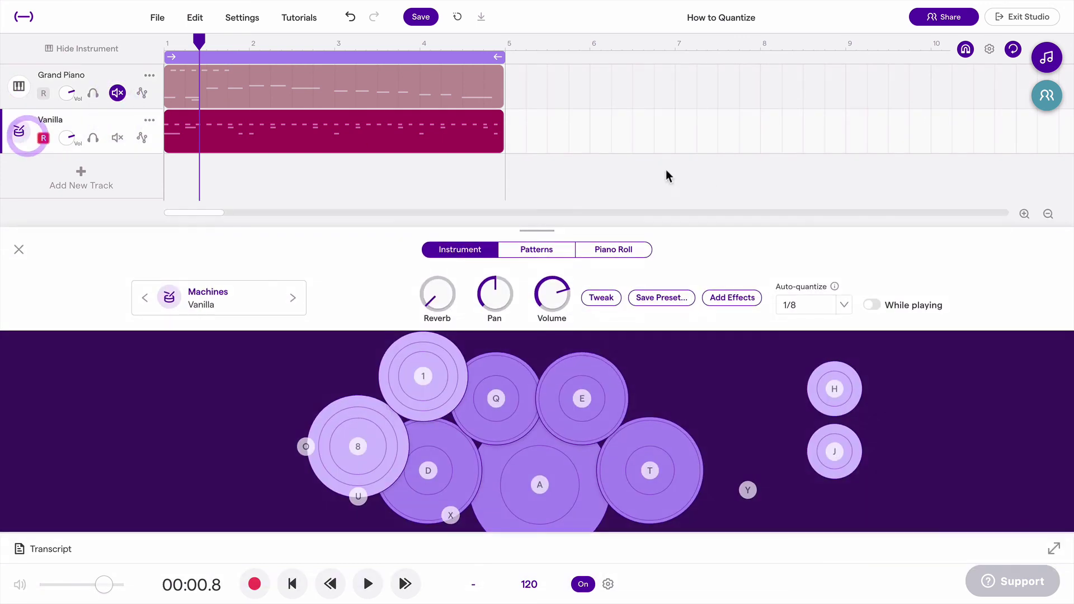
pyautogui.click(829, 317)
pyautogui.click(851, 256)
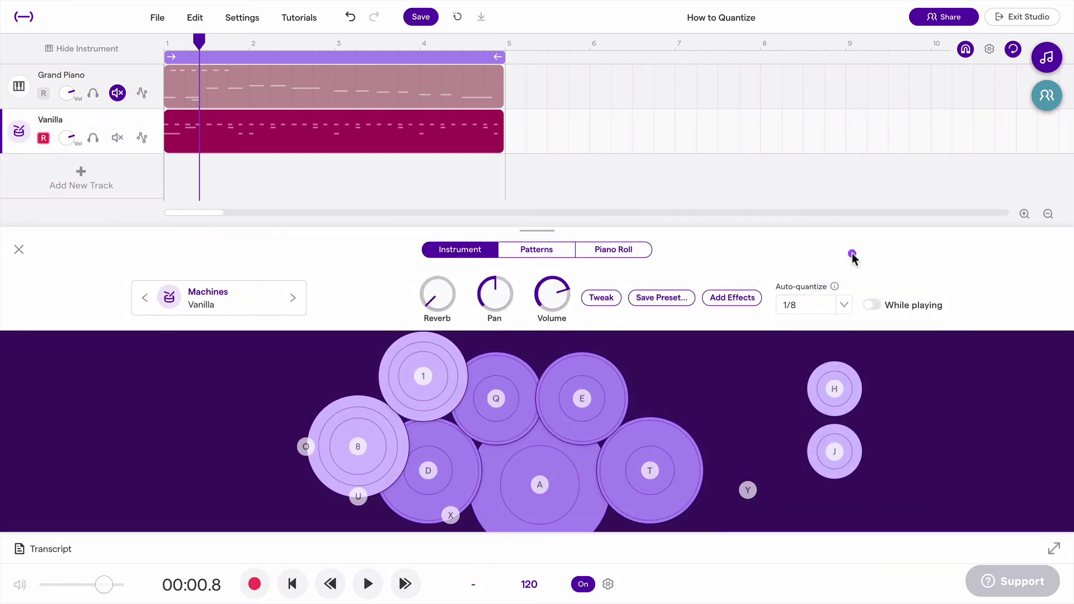
# Step: Hide the drum settings and open the Grand Piano clip's notes, selecting the six lower notes
pyautogui.click(19, 250)
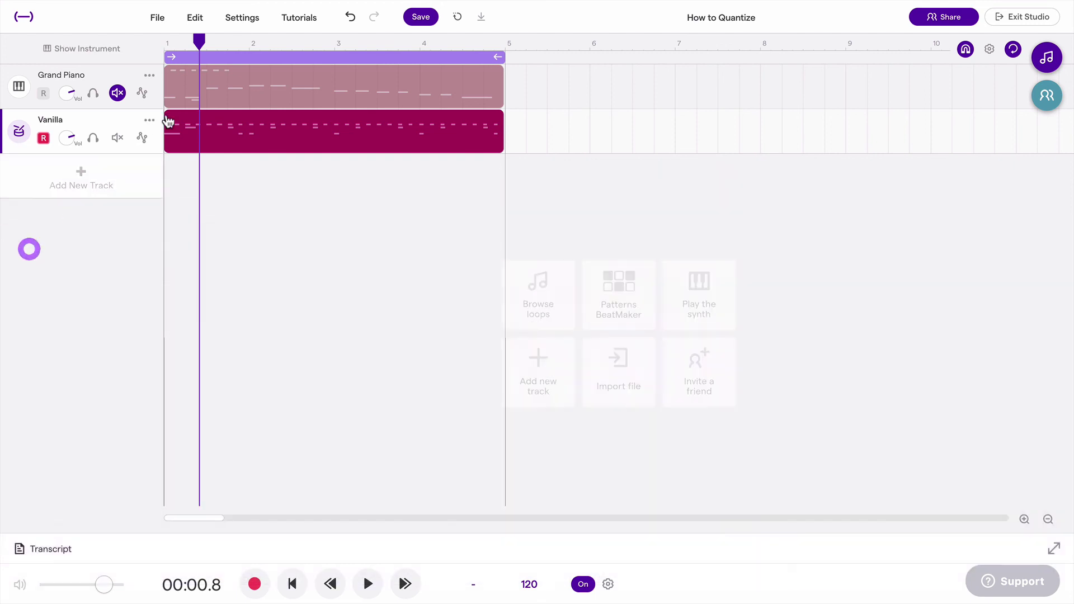
pyautogui.click(250, 82)
pyautogui.rightClick(189, 92)
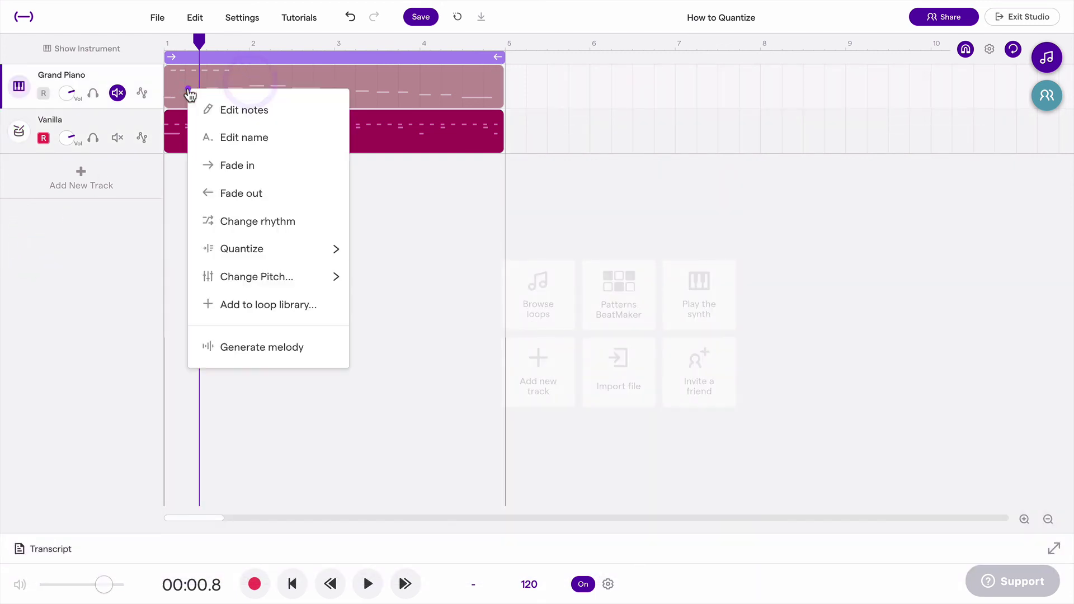
pyautogui.click(220, 109)
pyautogui.moveTo(450, 395); pyautogui.dragTo(331, 463)
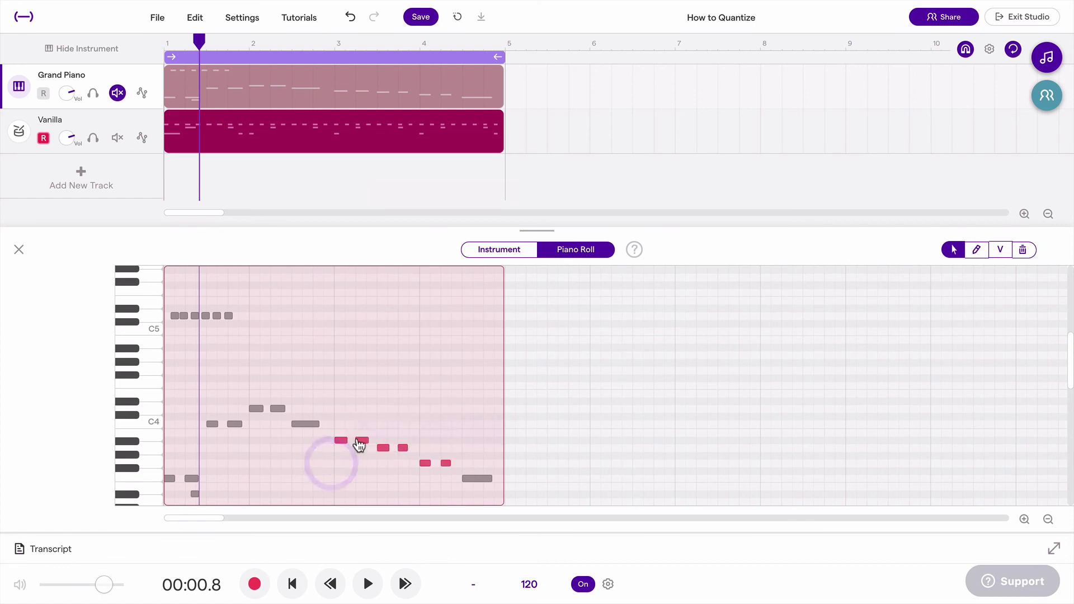
pyautogui.rightClick(355, 440)
pyautogui.click(305, 464)
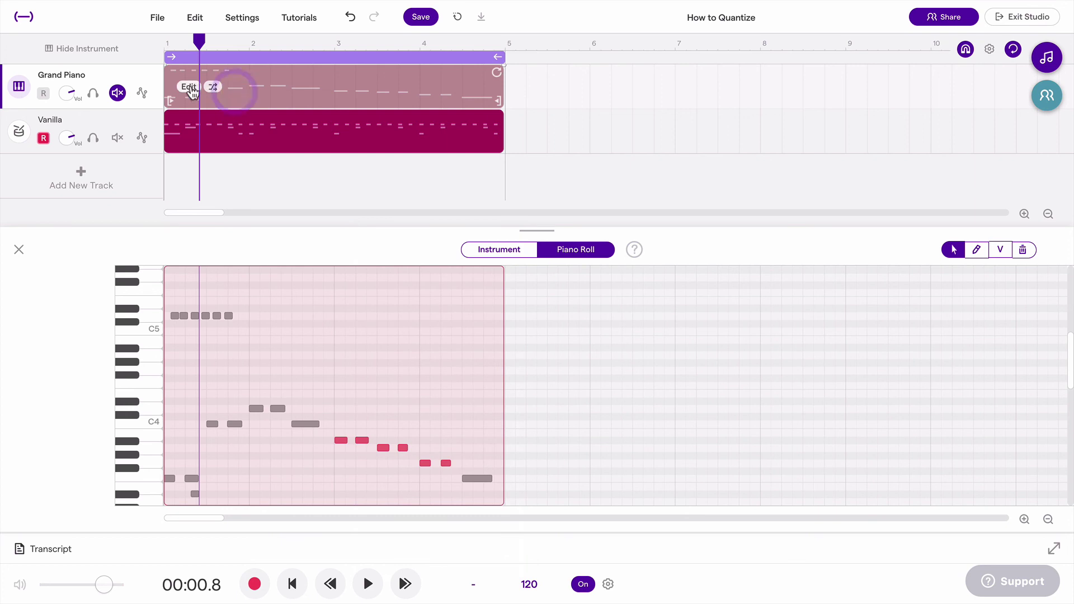
# Step: Quantize the Grand Piano clip to 1/32
pyautogui.rightClick(191, 86)
pyautogui.moveTo(283, 244)
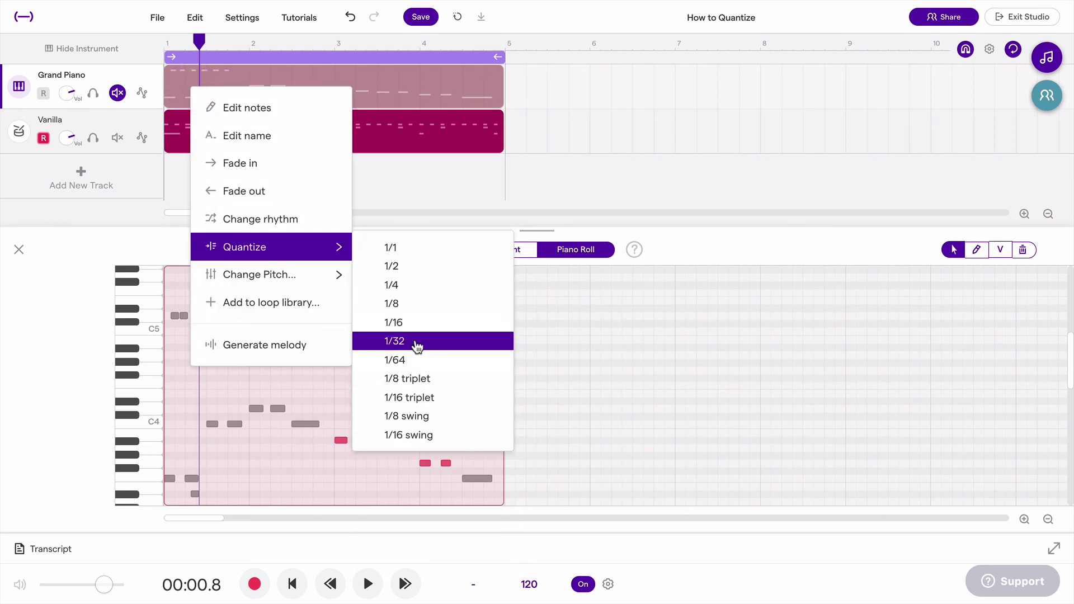
pyautogui.click(418, 322)
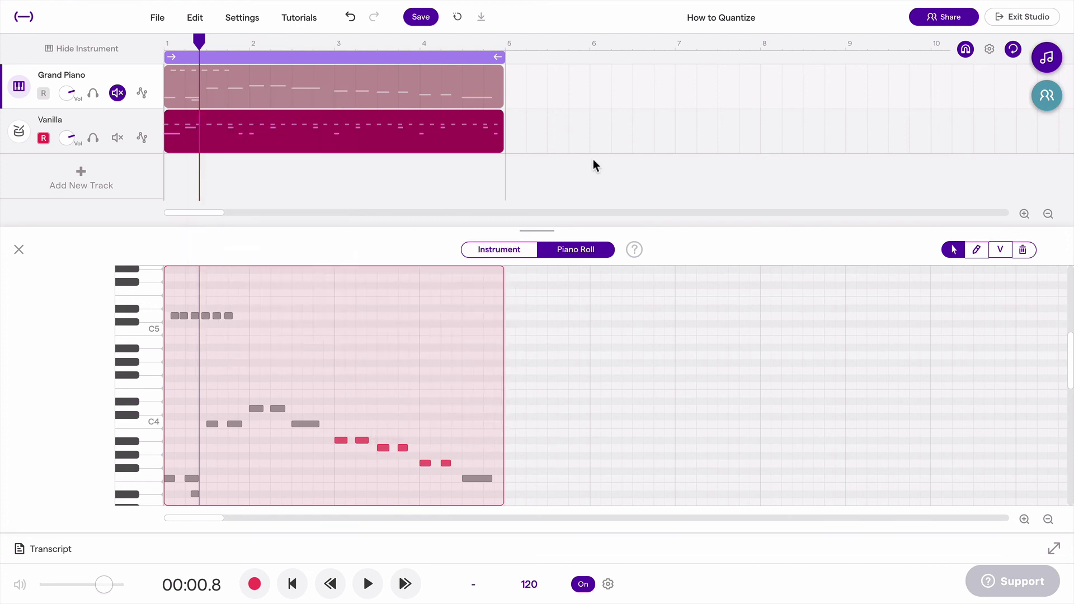